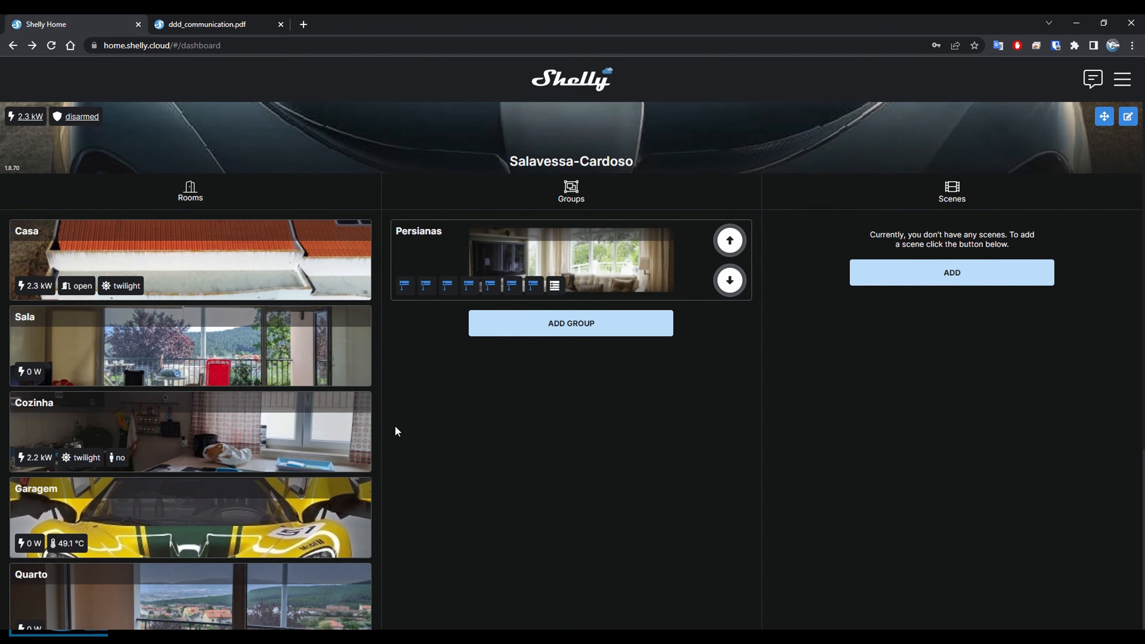
# Switch to the ddd_communication.pdf document and review the command syntax, device information and example URLs for Shelly relays.
pyautogui.click(207, 26)
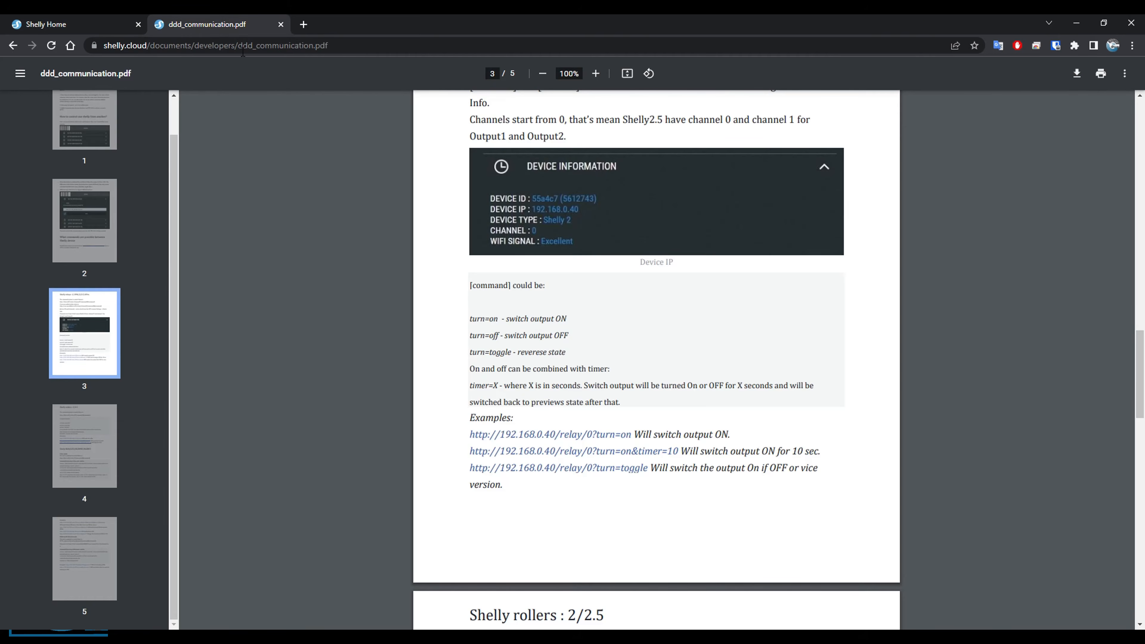
pyautogui.scroll(5, 456, 316)
pyautogui.scroll(8, 470, 325)
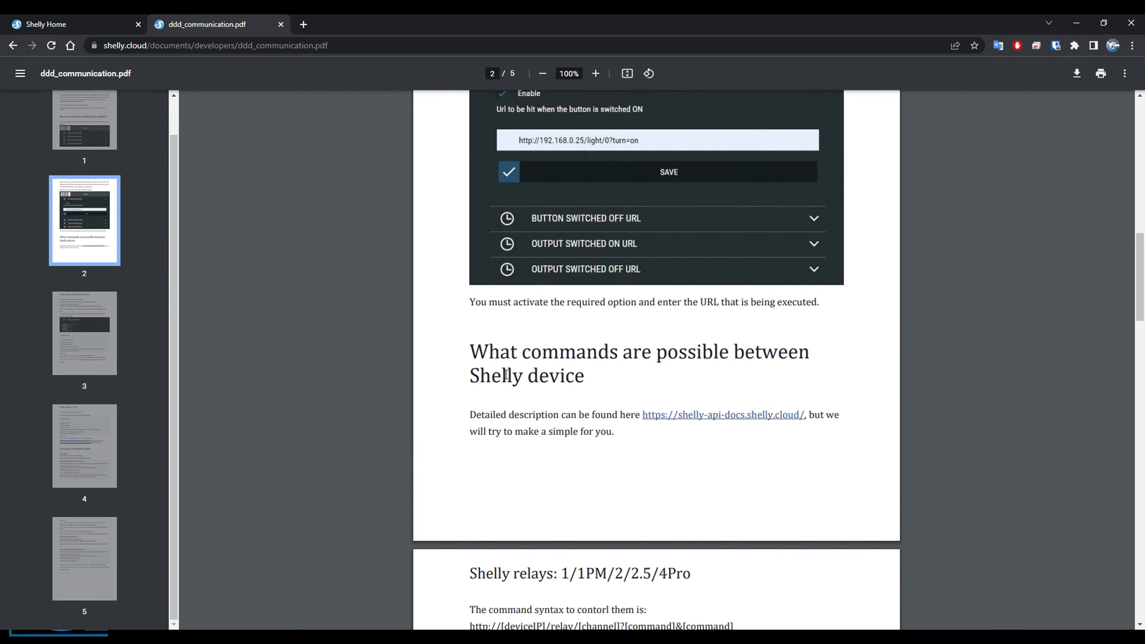
pyautogui.scroll(-1, 523, 384)
pyautogui.scroll(-4, 511, 347)
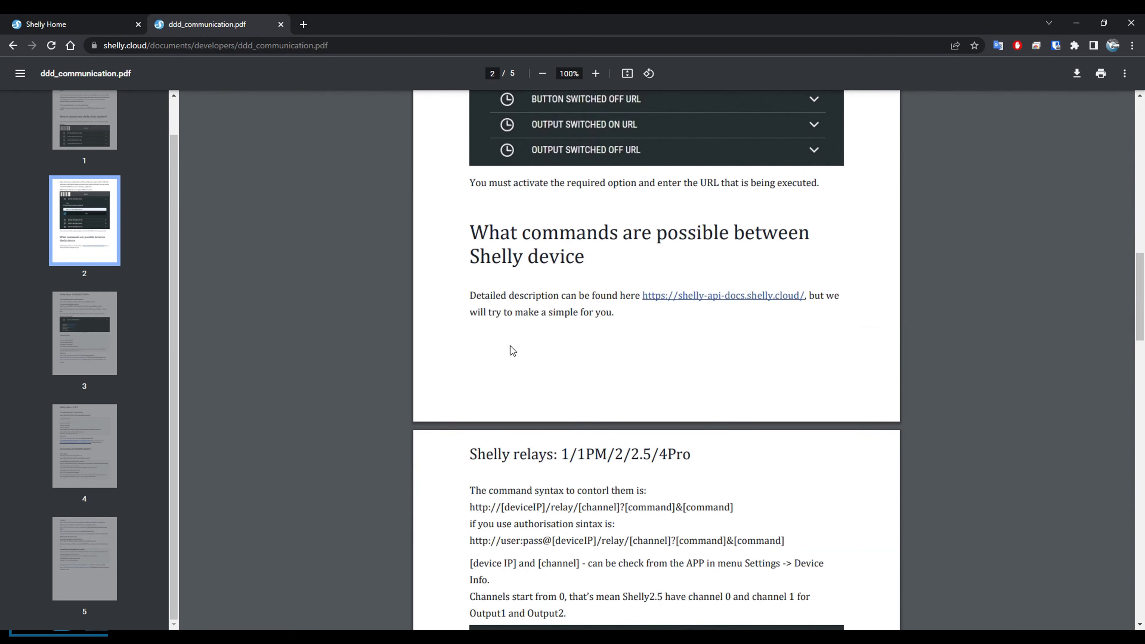
pyautogui.scroll(-1, 508, 350)
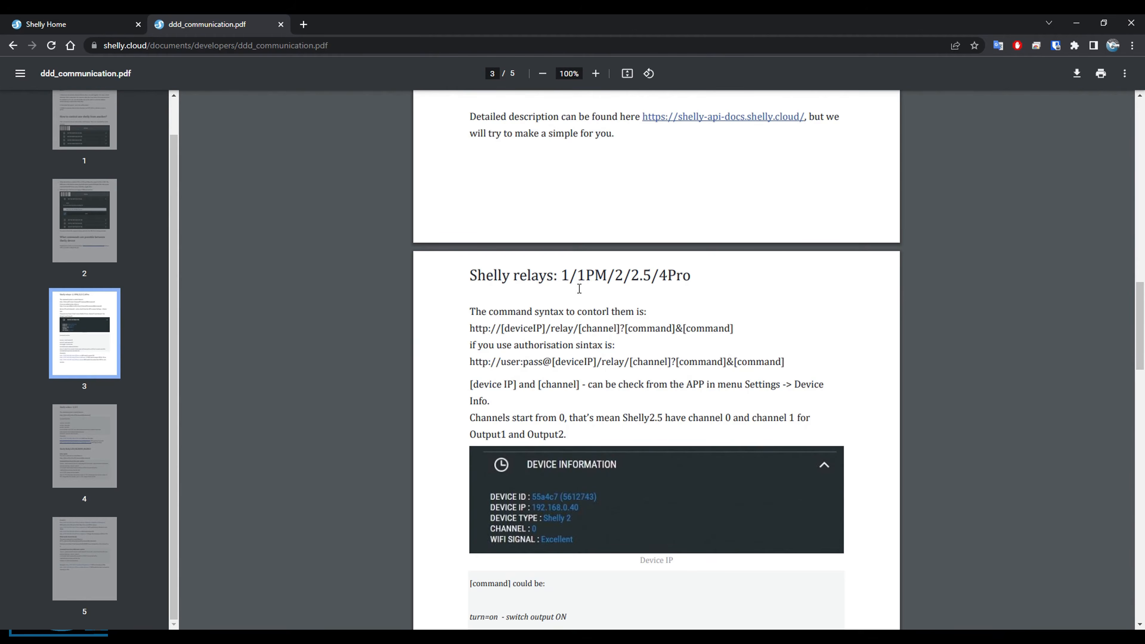
pyautogui.scroll(-2, 569, 399)
pyautogui.scroll(-4, 563, 406)
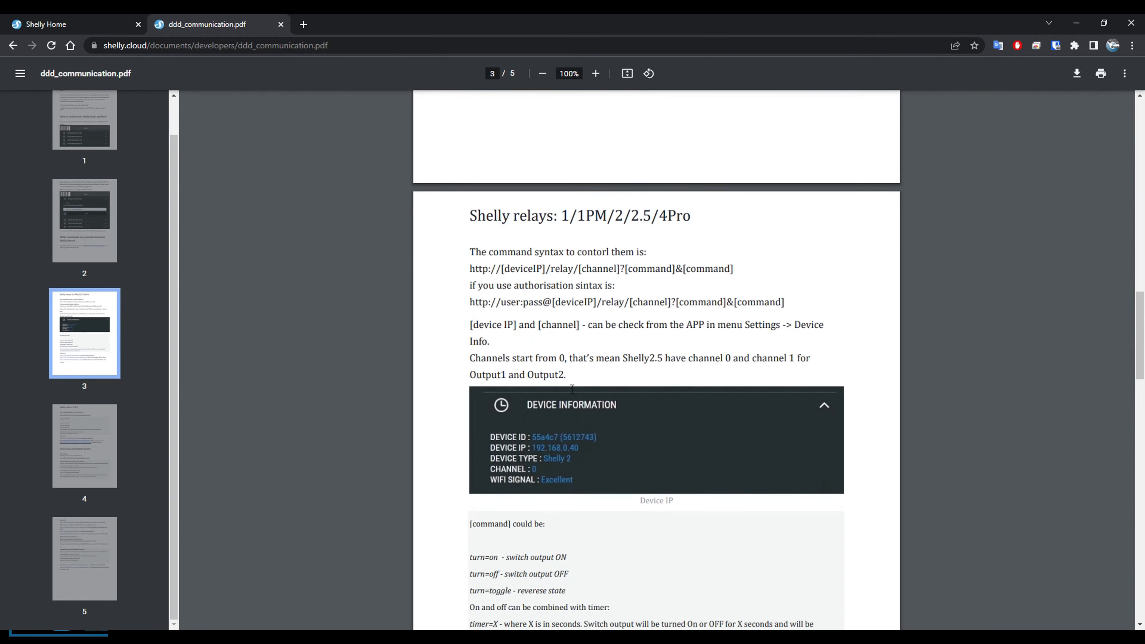
pyautogui.scroll(4, 570, 473)
pyautogui.moveTo(577, 223); pyautogui.dragTo(654, 222)
pyautogui.click(623, 220)
pyautogui.click(634, 236)
pyautogui.scroll(-5, 572, 299)
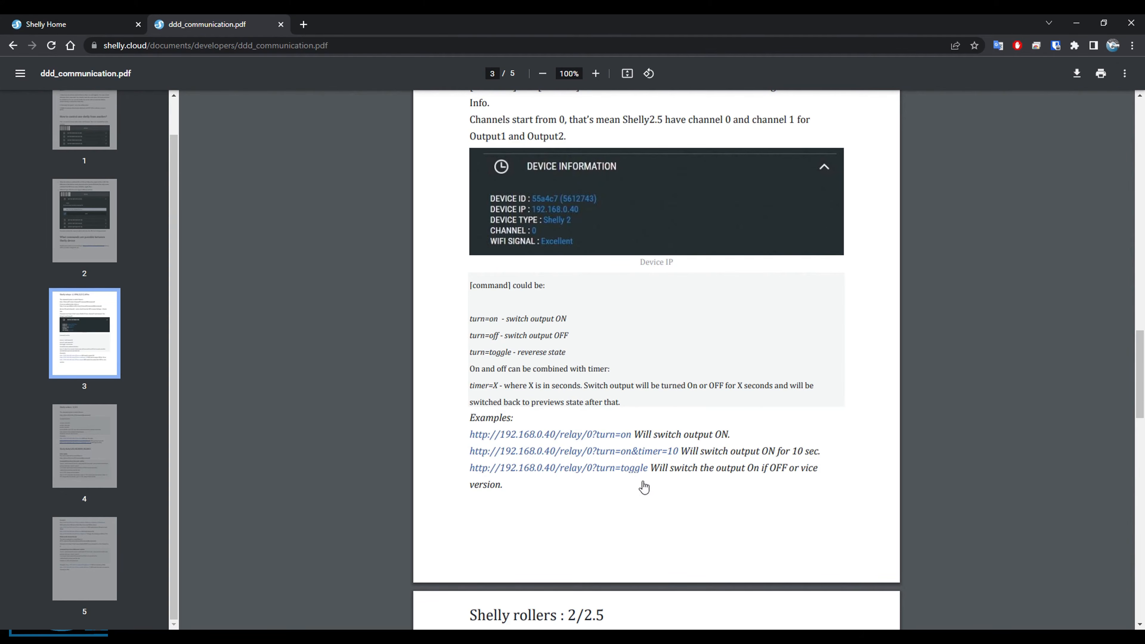
# Review the Shelly rollers 2/2.5 section, examining the open, close, stop and position commands and their example URLs.
pyautogui.scroll(-4, 557, 441)
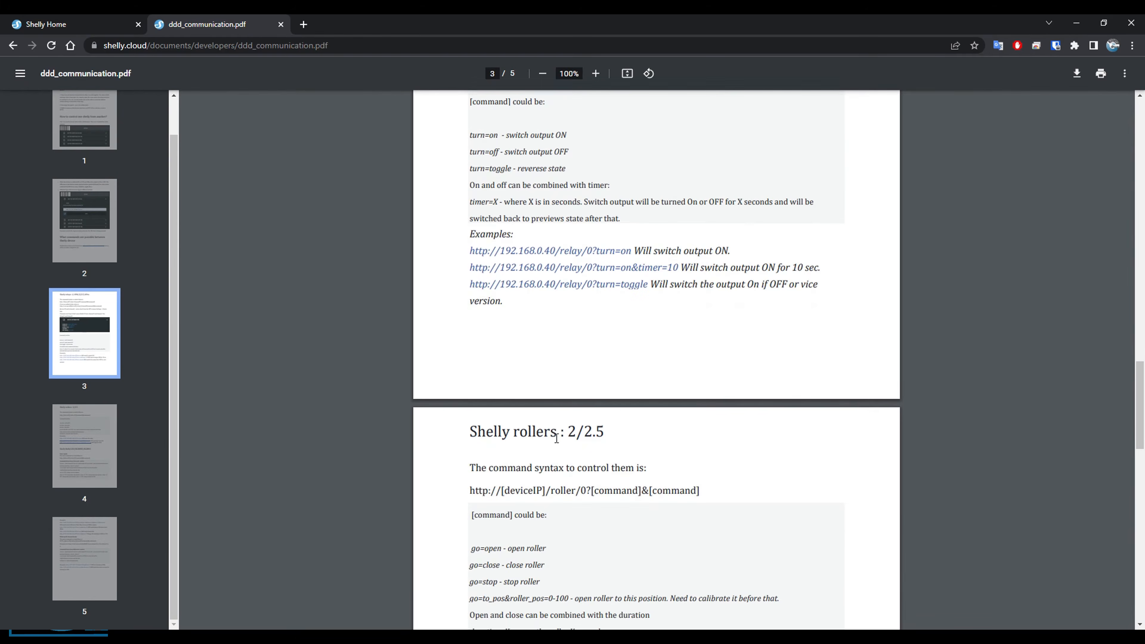
pyautogui.scroll(-4, 558, 442)
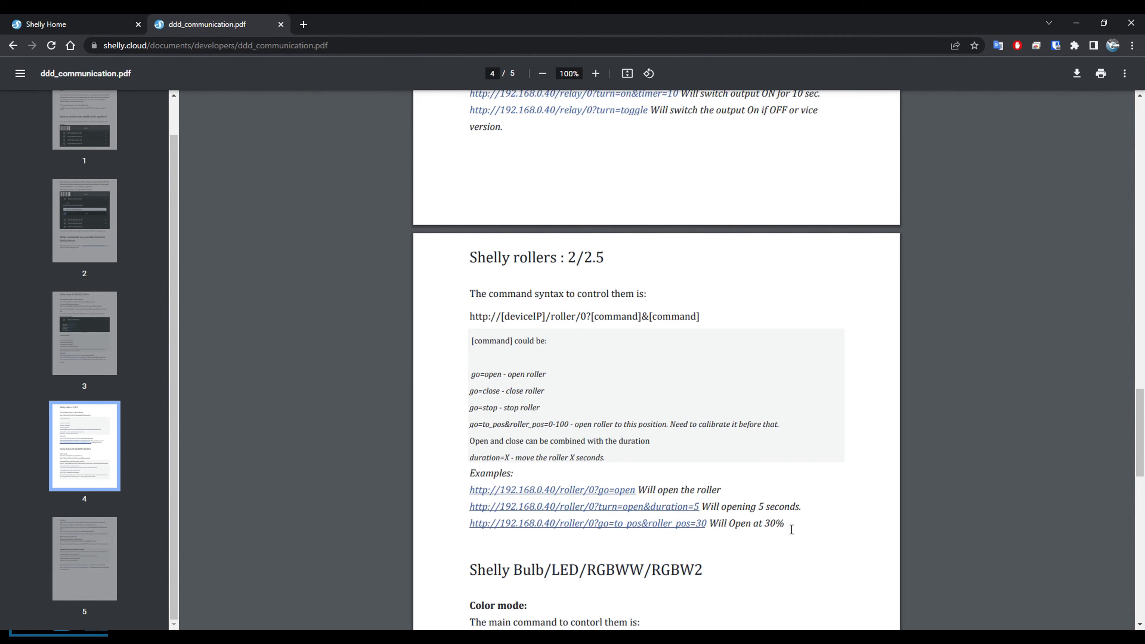
pyautogui.moveTo(791, 530); pyautogui.dragTo(741, 531)
pyautogui.click(752, 529)
pyautogui.moveTo(761, 527); pyautogui.dragTo(784, 527)
pyautogui.moveTo(480, 391); pyautogui.dragTo(547, 397)
pyautogui.click(512, 397)
pyautogui.moveTo(471, 398); pyautogui.dragTo(556, 396)
pyautogui.click(569, 398)
pyautogui.doubleClick(491, 397)
pyautogui.click(515, 395)
# Review the Shelly Bulb/LED/RGBWW/RGBW2 section, examining the color mode commands, their examples and the white multi-channel syntax.
pyautogui.scroll(-5, 576, 392)
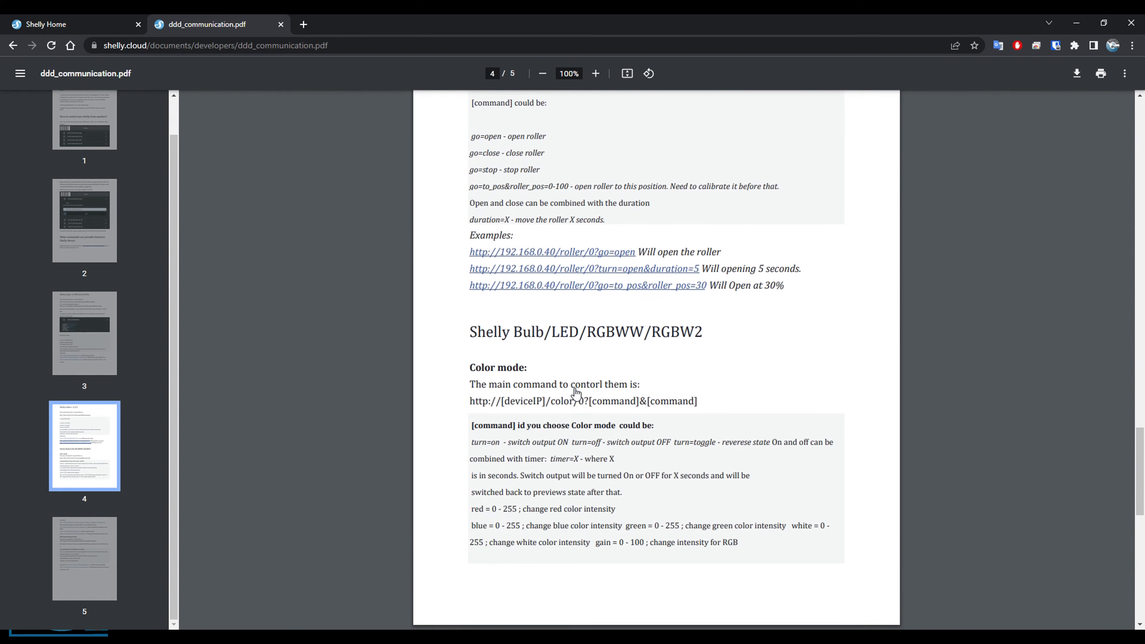
pyautogui.scroll(-1, 576, 392)
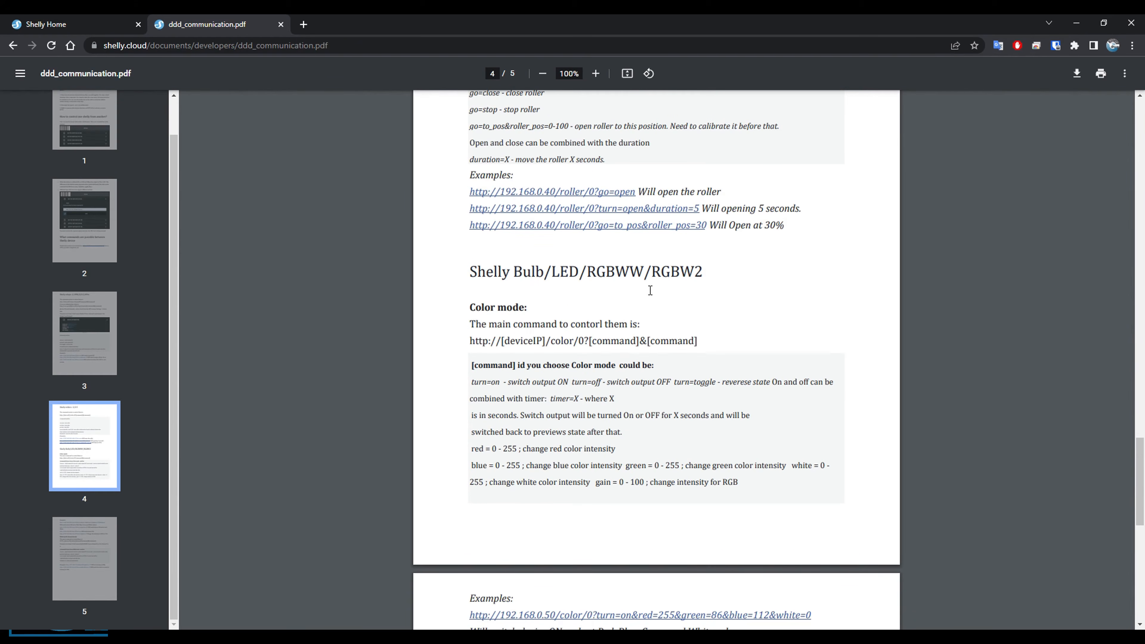
pyautogui.moveTo(662, 280); pyautogui.dragTo(701, 280)
pyautogui.click(681, 278)
pyautogui.scroll(-3, 644, 324)
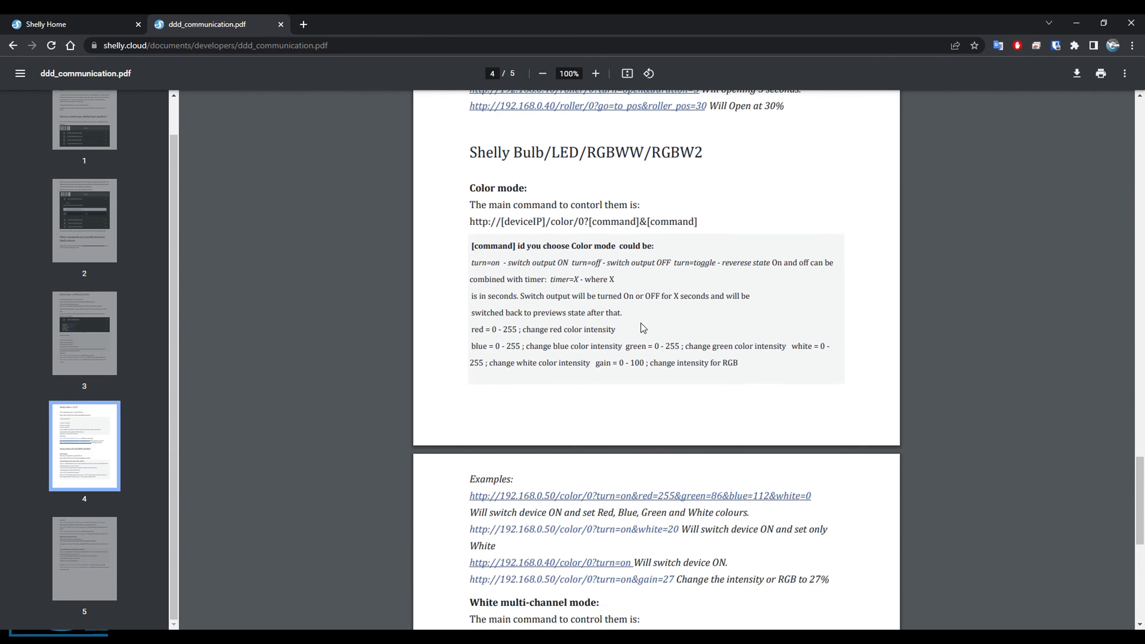
pyautogui.scroll(-1, 544, 422)
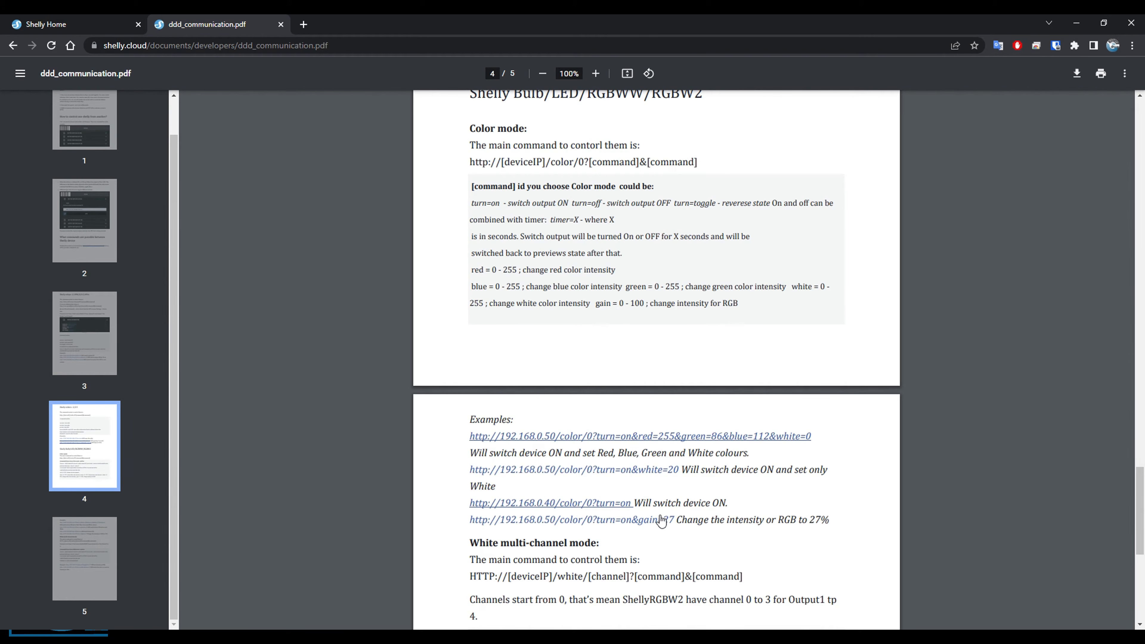
pyautogui.scroll(-1, 709, 507)
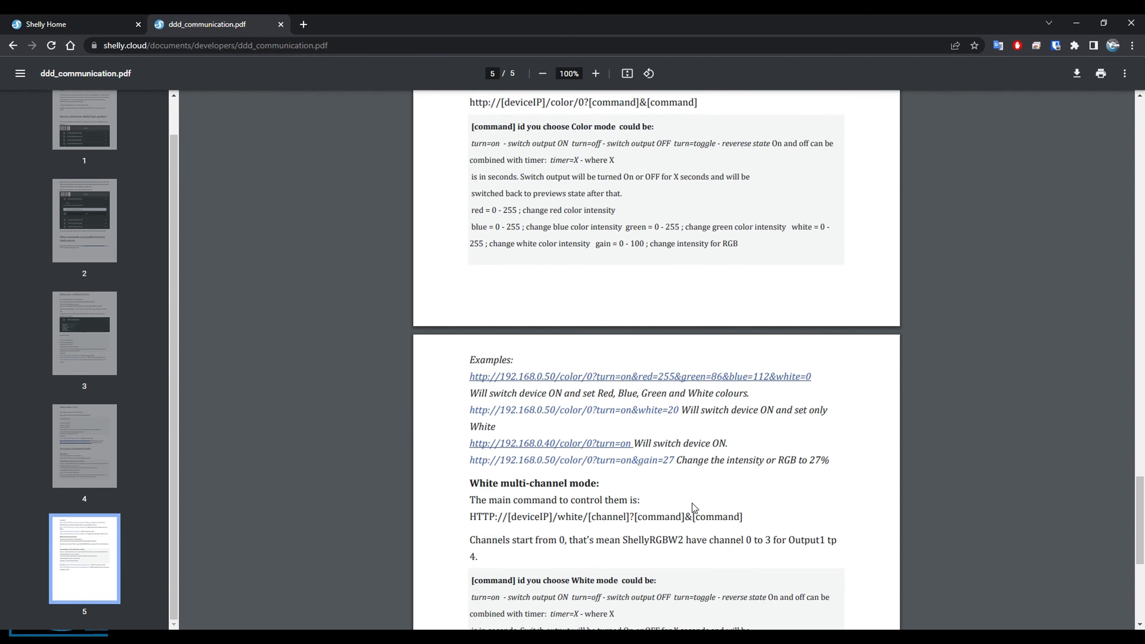
# Return to the Shelly relays section and examine how channels 0 and 1 are numbered and used in the example URLs.
pyautogui.scroll(10, 696, 525)
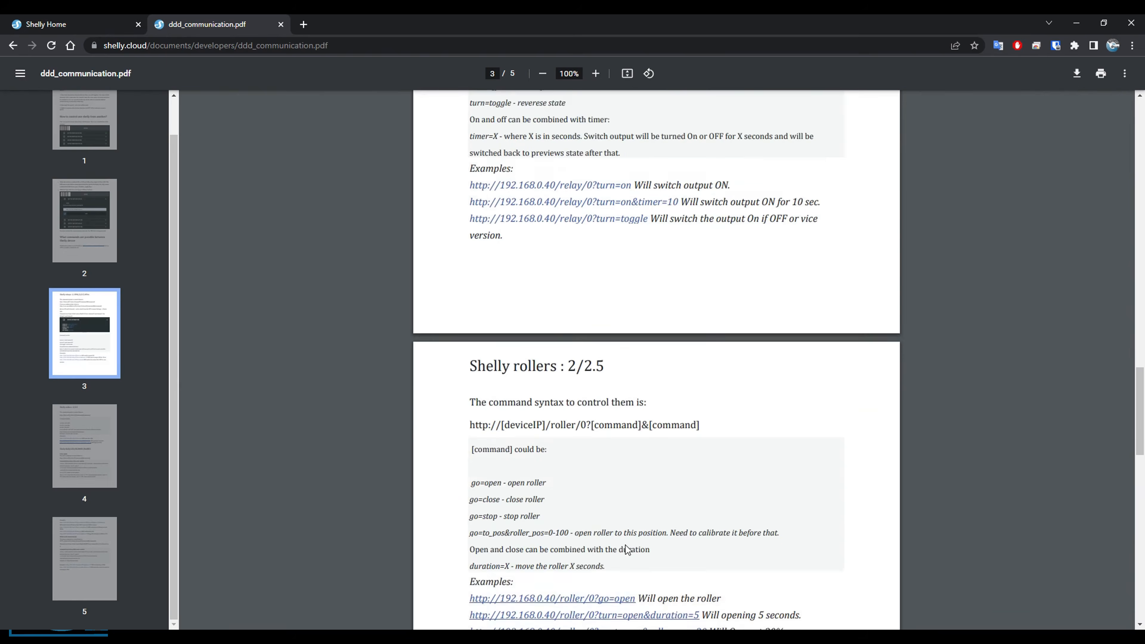
pyautogui.scroll(10, 626, 549)
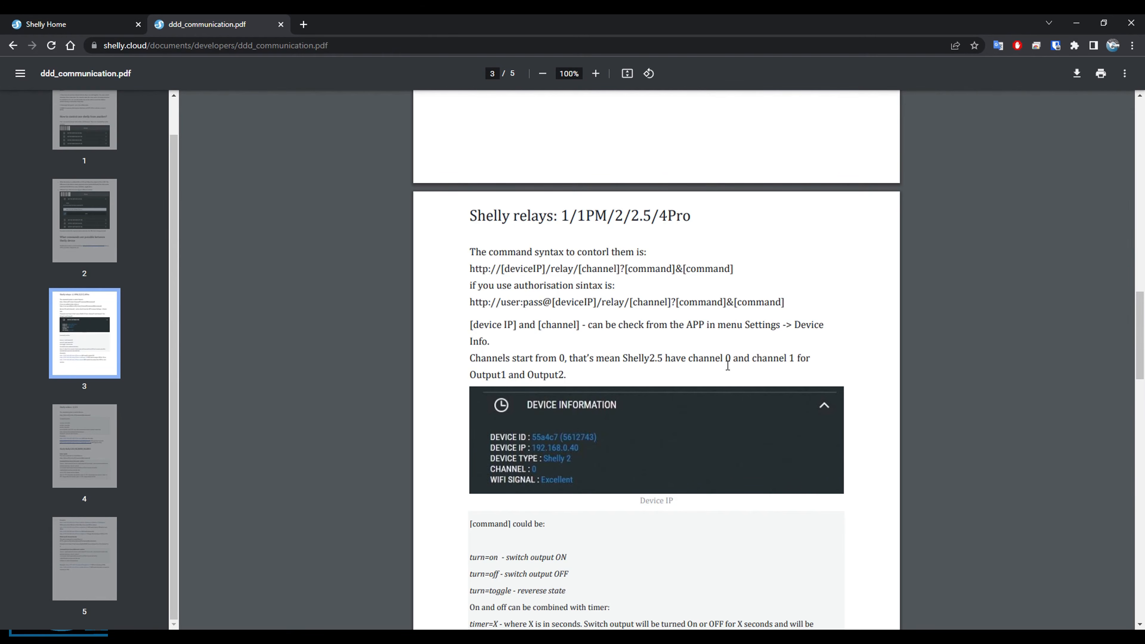
pyautogui.scroll(-1, 722, 361)
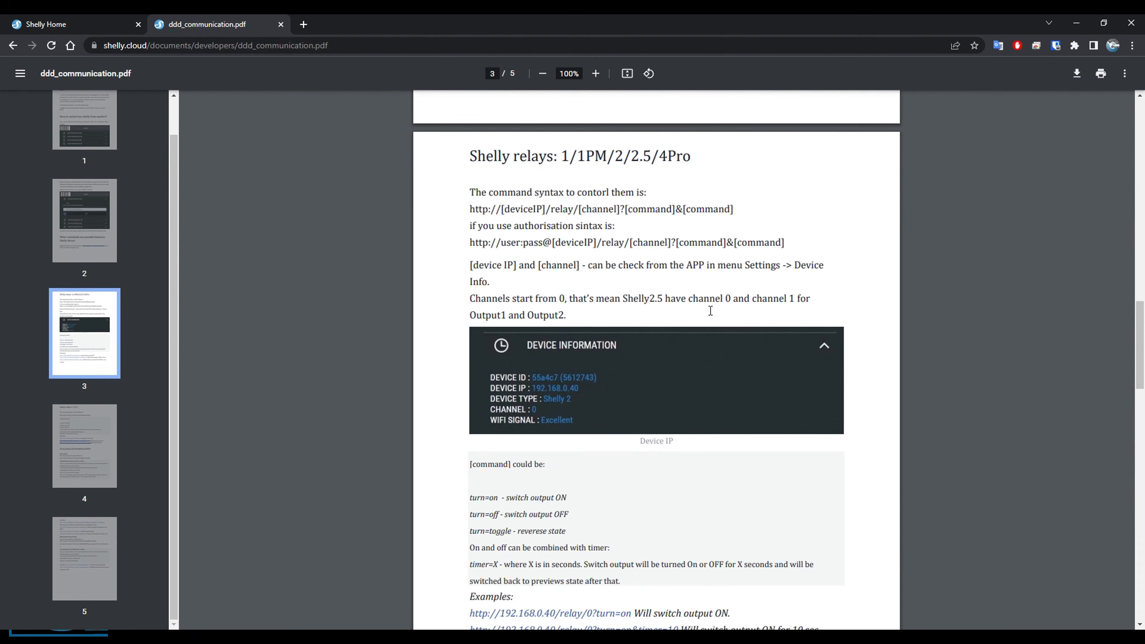
pyautogui.doubleClick(730, 303)
pyautogui.moveTo(784, 302); pyautogui.dragTo(795, 303)
pyautogui.scroll(-3, 660, 299)
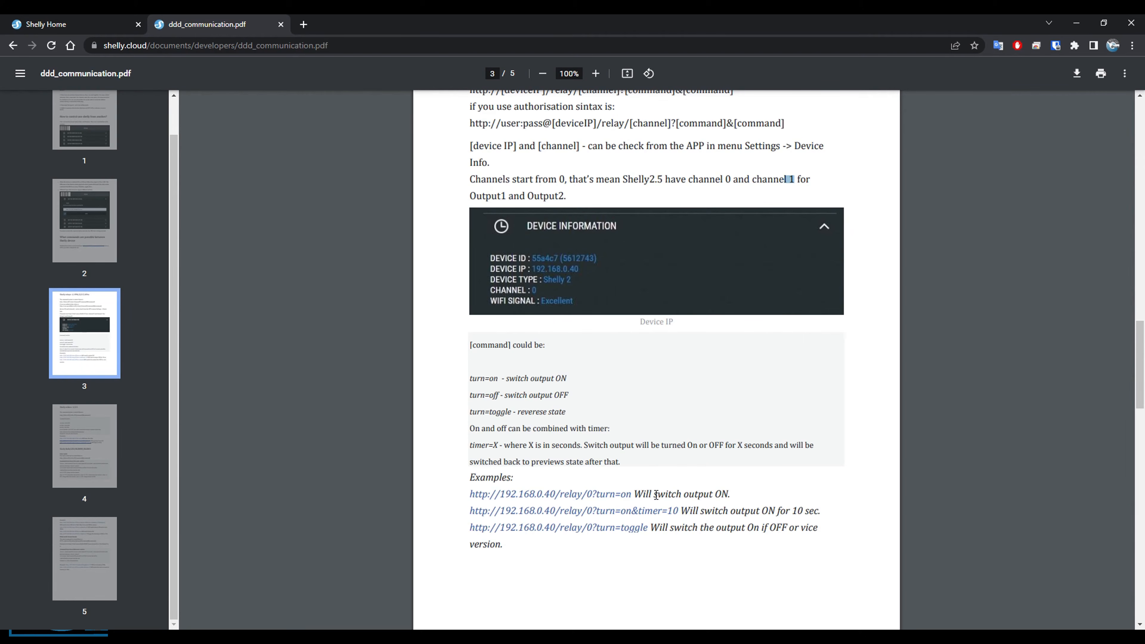
pyautogui.click(469, 494)
# Switch to Shelly Home and open the Escada Toggle web hook of the Escada - i4 device in the Casa room.
pyautogui.click(87, 28)
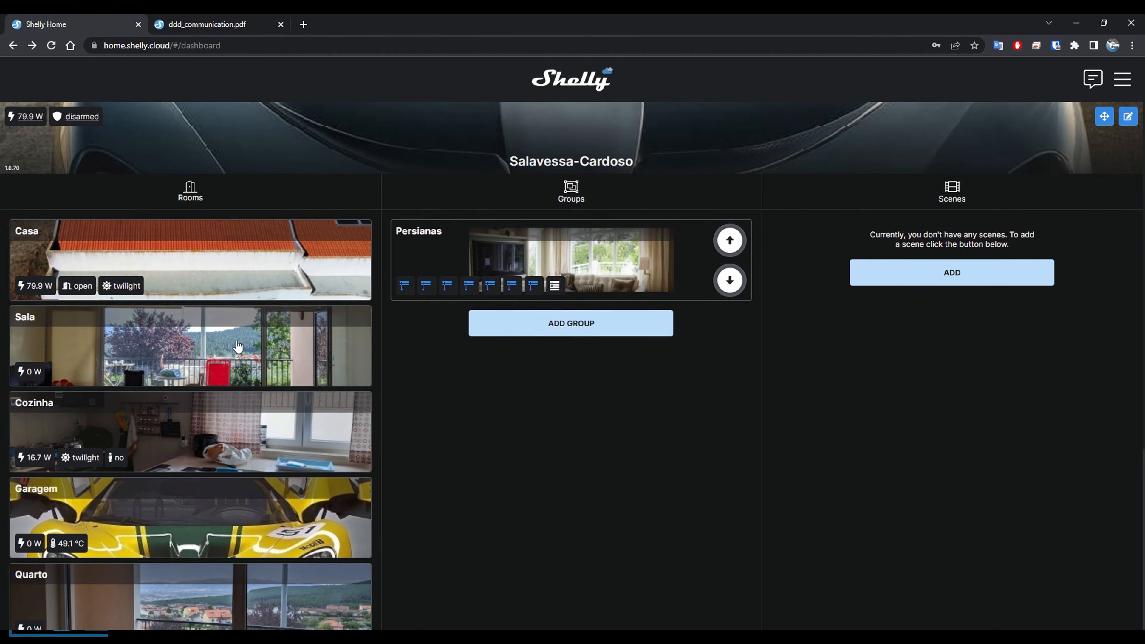
pyautogui.click(213, 276)
pyautogui.scroll(-5, 253, 337)
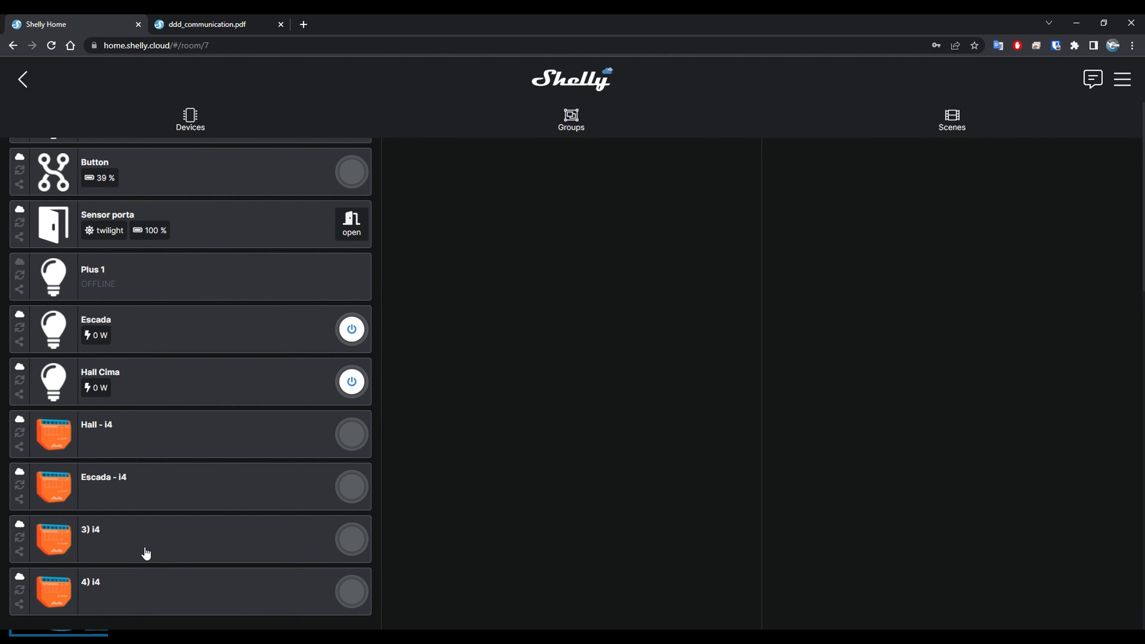
pyautogui.click(141, 491)
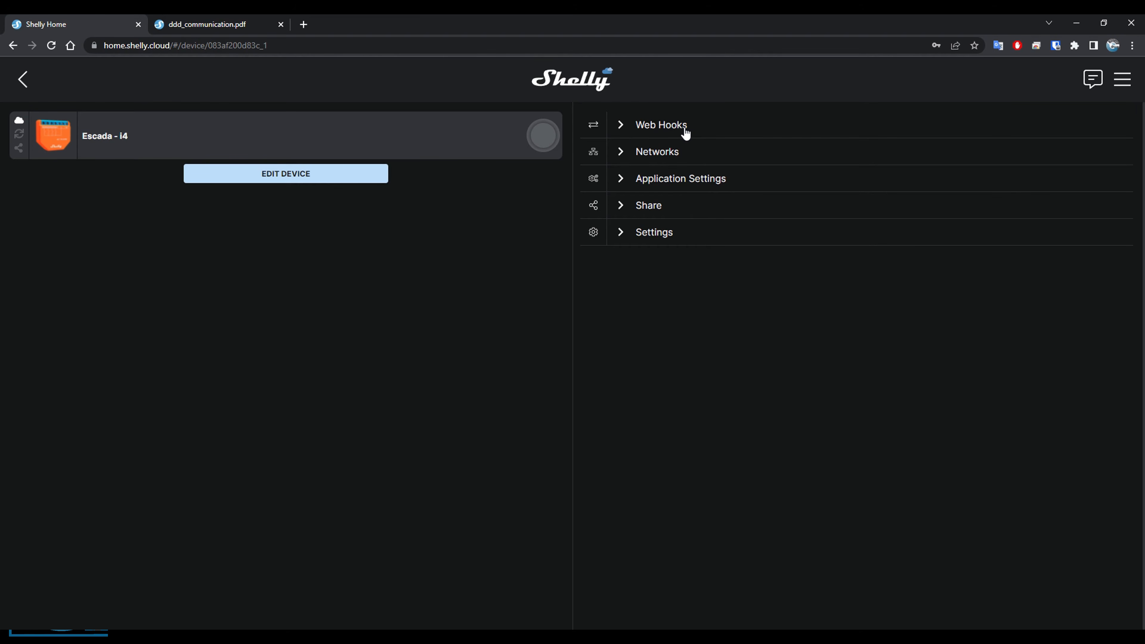
pyautogui.click(625, 131)
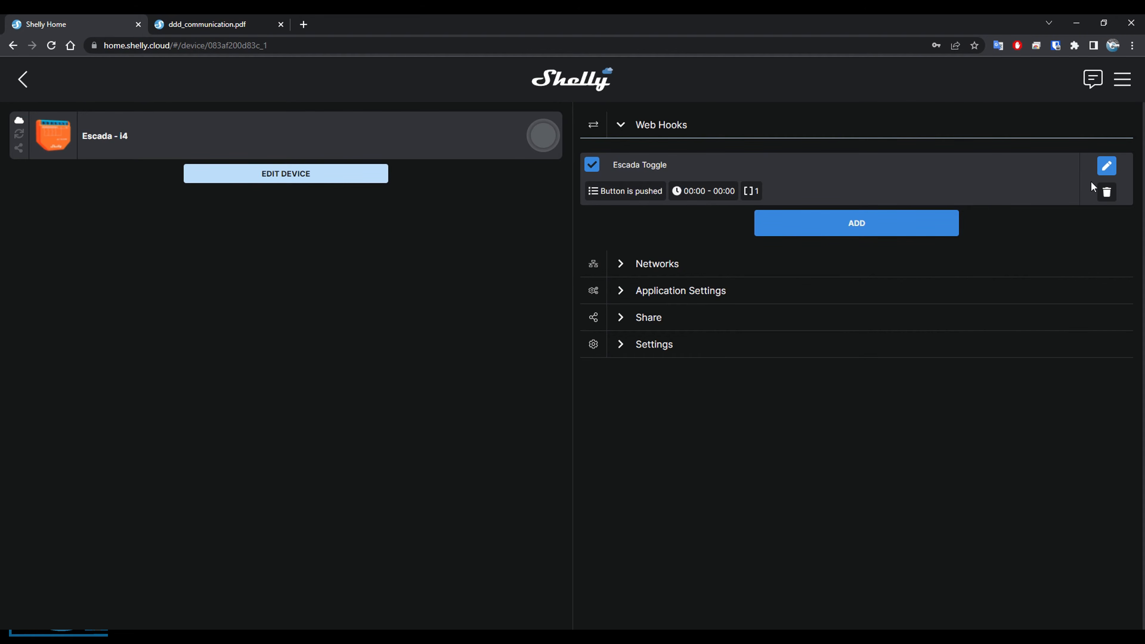
pyautogui.click(1106, 167)
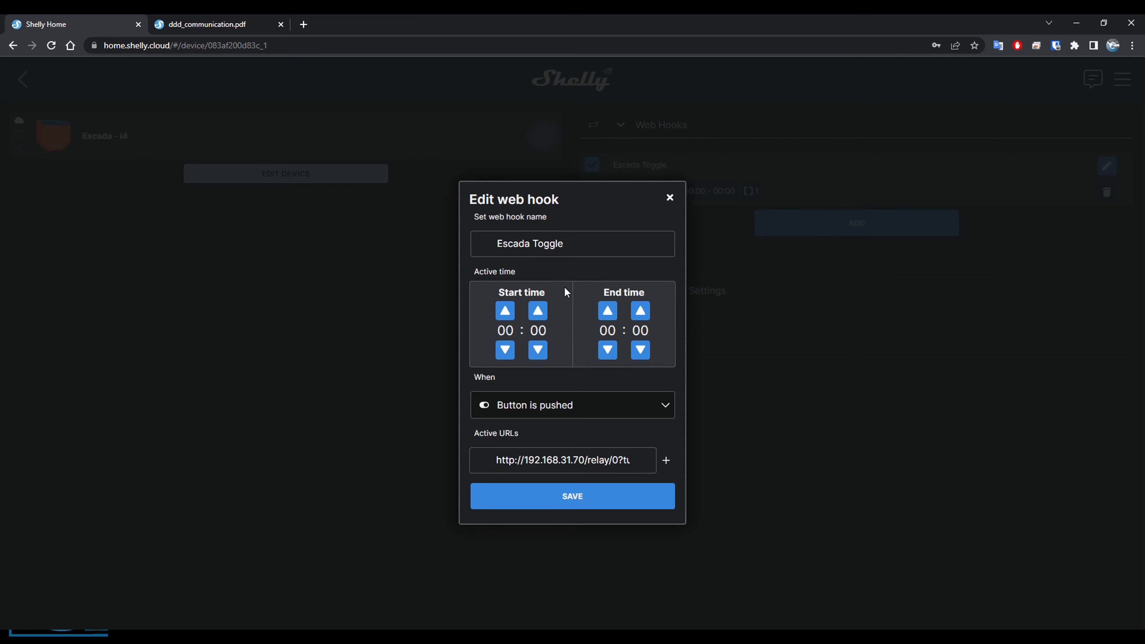
# Examine the Escada Toggle web hook's trigger options and its active URL's IP address, relay channel and toggle command, and close it unchanged.
pyautogui.scroll(-1, 566, 292)
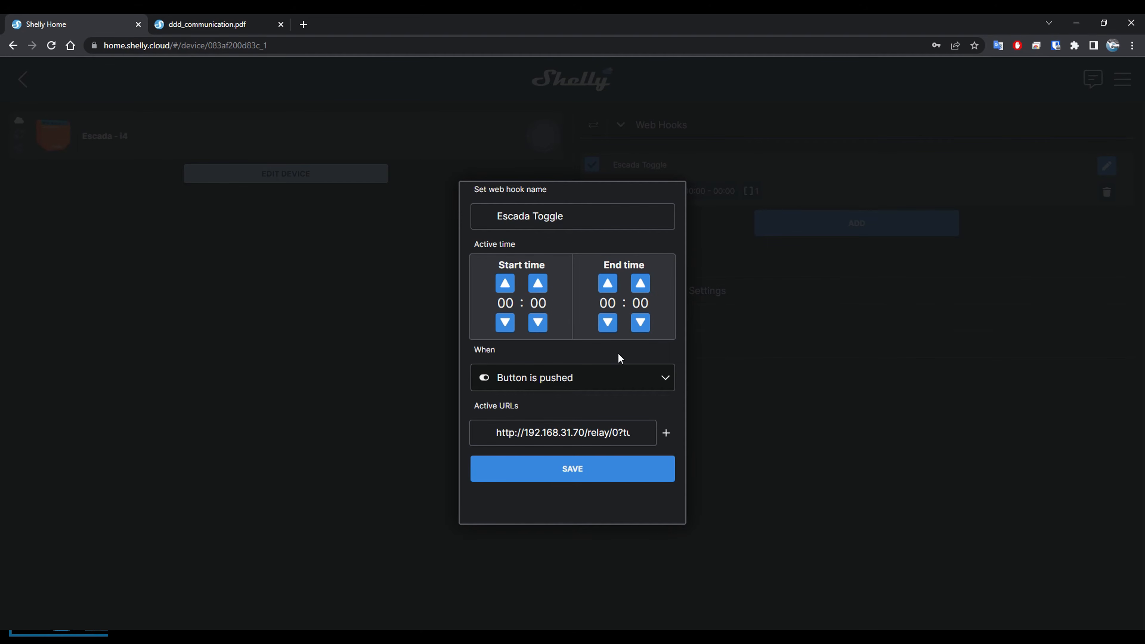
pyautogui.click(660, 381)
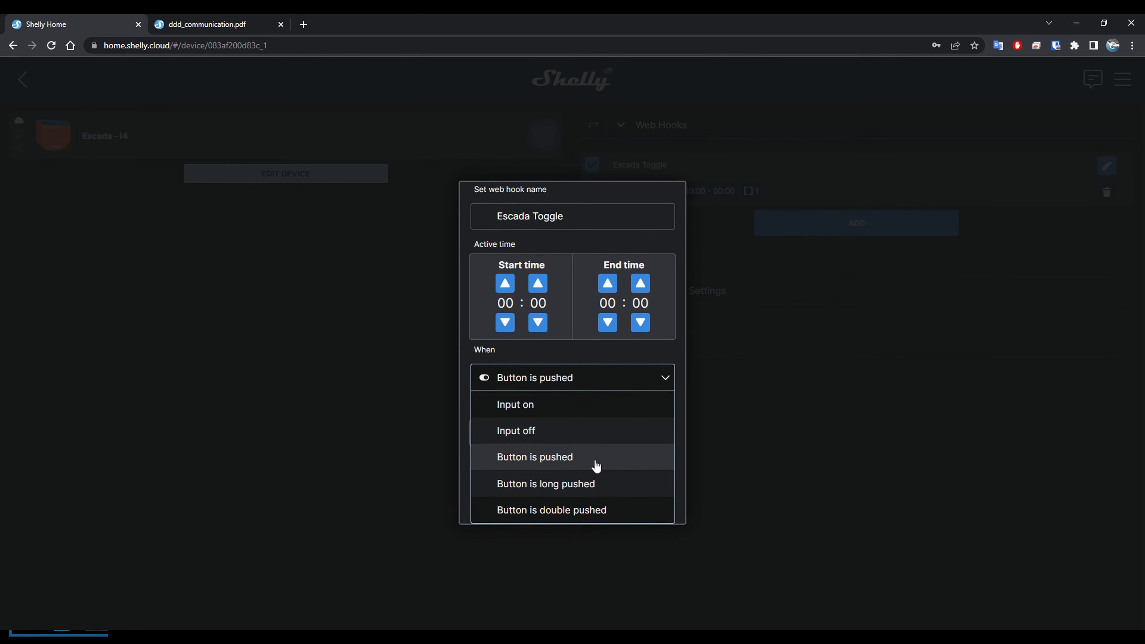
pyautogui.click(608, 380)
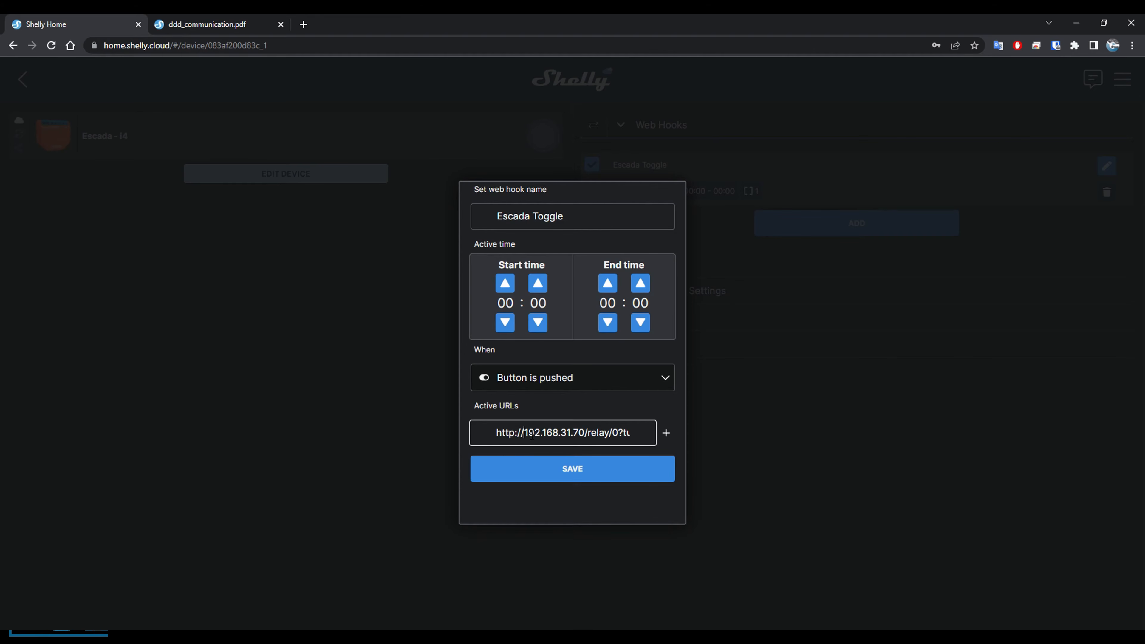
pyautogui.moveTo(532, 436); pyautogui.dragTo(588, 438)
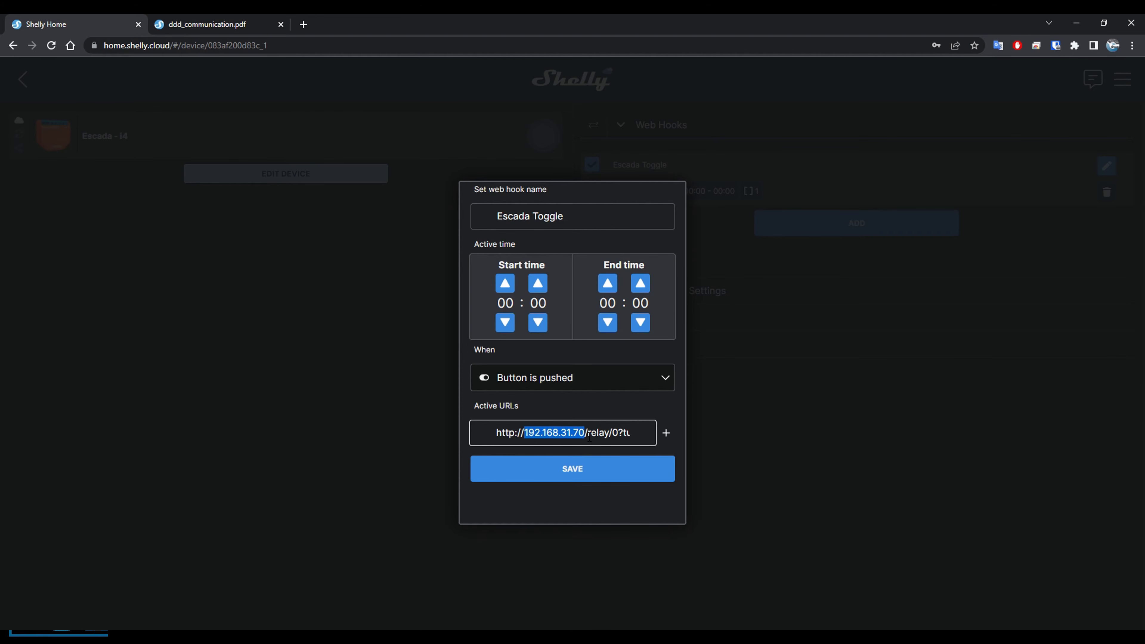
pyautogui.click(592, 437)
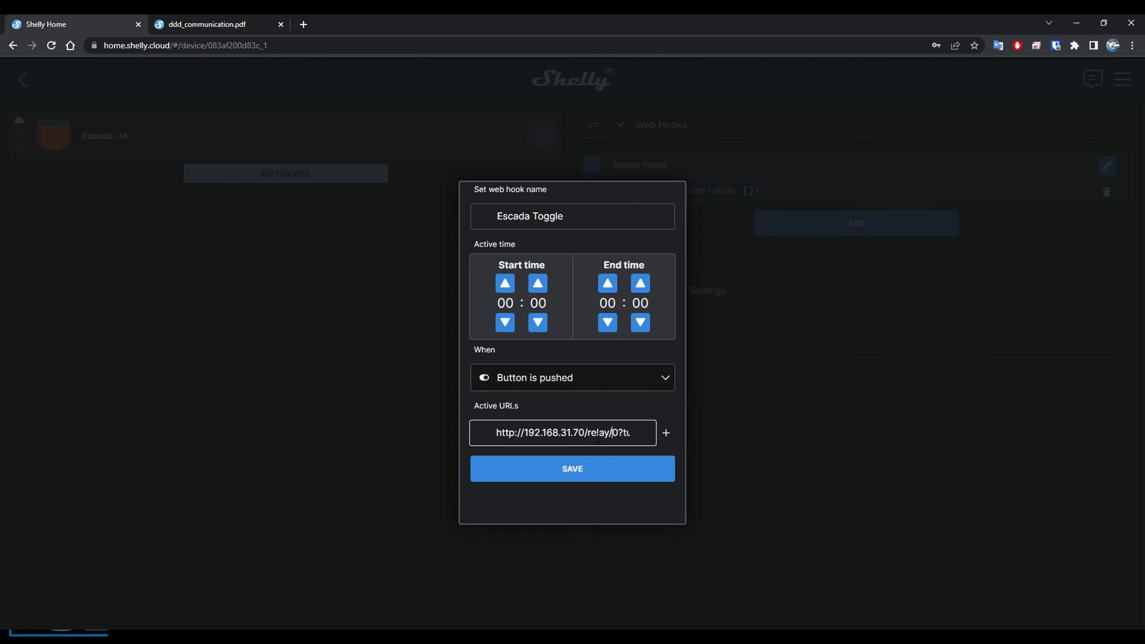
pyautogui.write('rn=toggle')
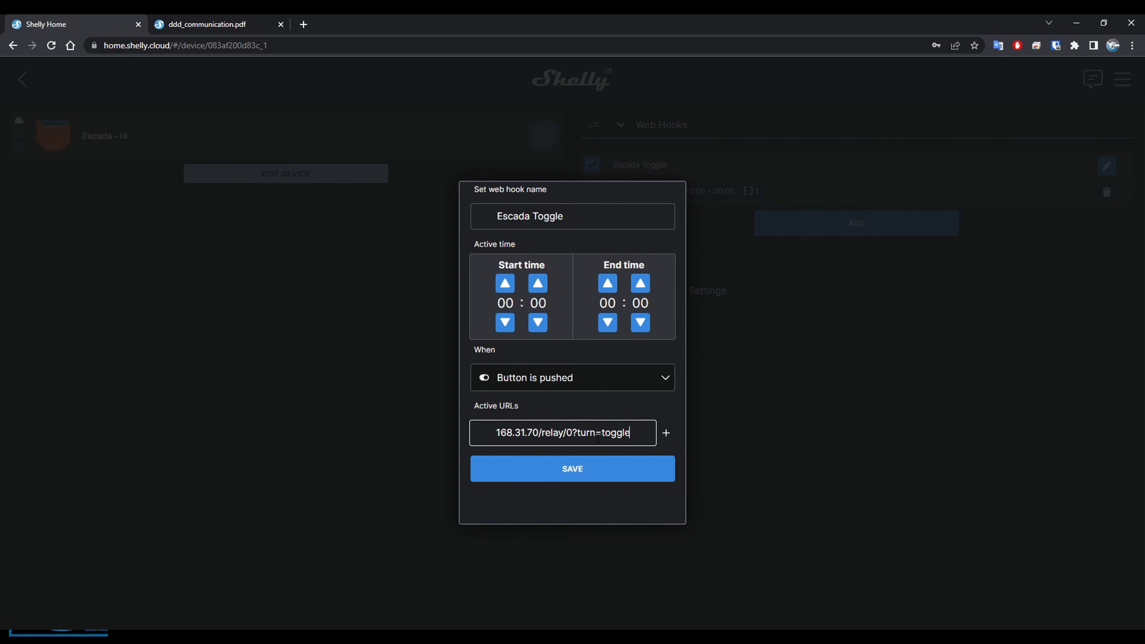
pyautogui.click(533, 437)
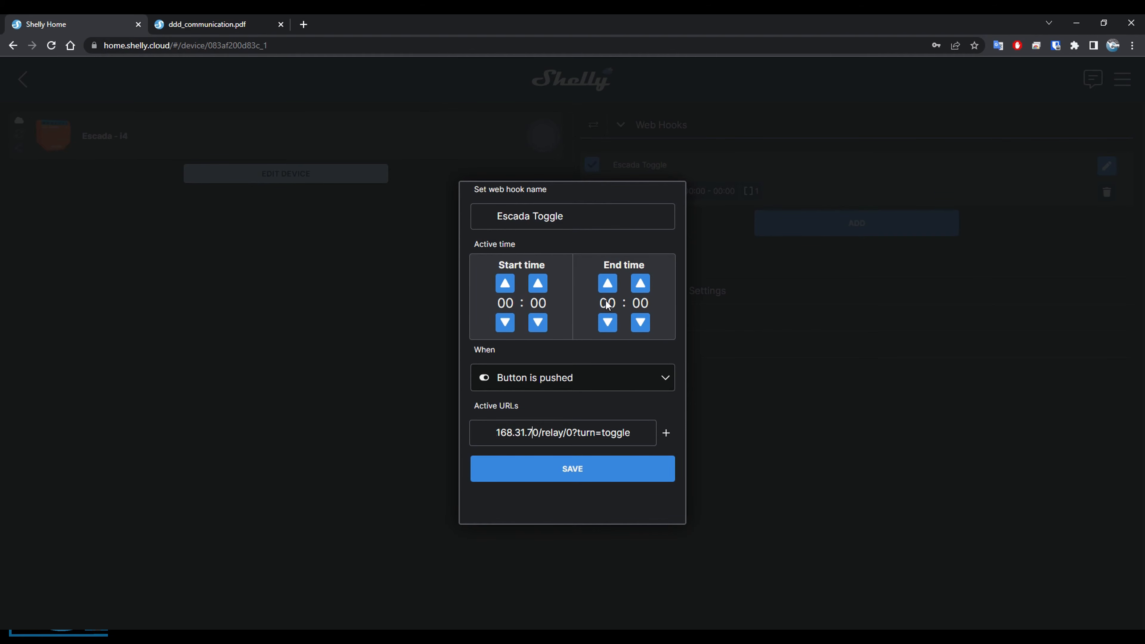
pyautogui.click(595, 172)
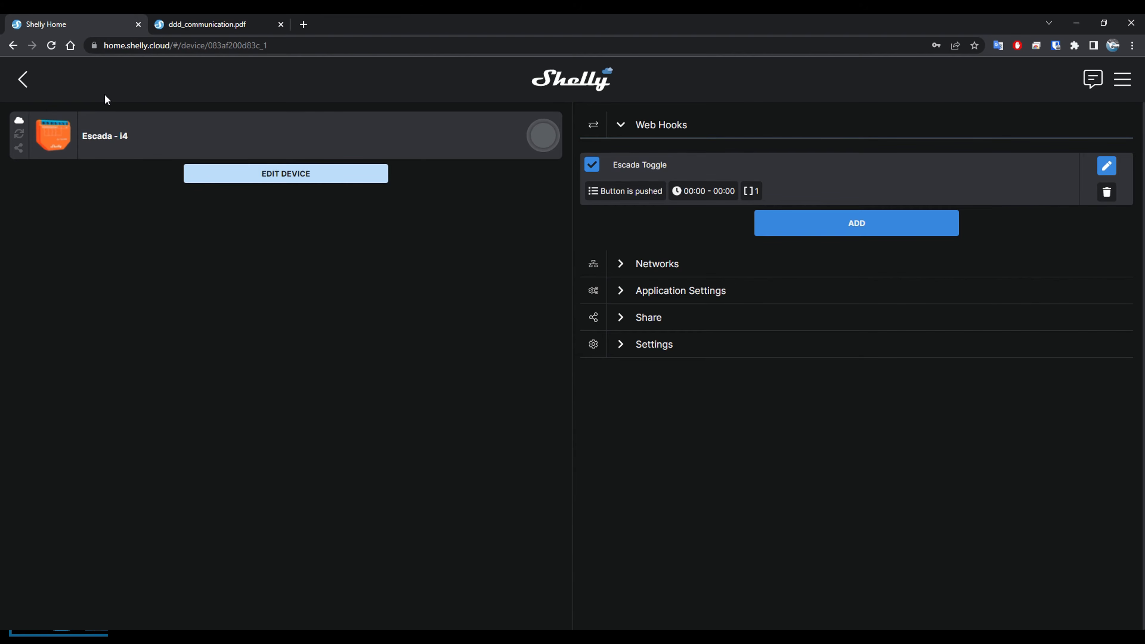
# Leave the Escada - i4 device and the Casa room, and open the Cozinha room from the dashboard.
pyautogui.hotkey('alt', 'Left')
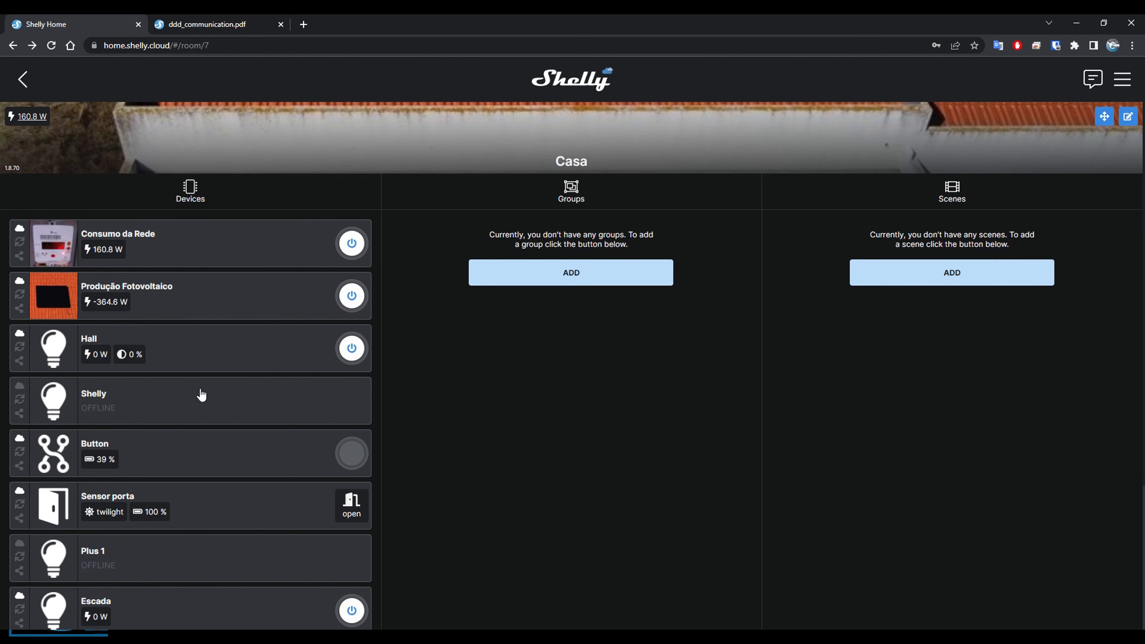
pyautogui.scroll(-5, 201, 394)
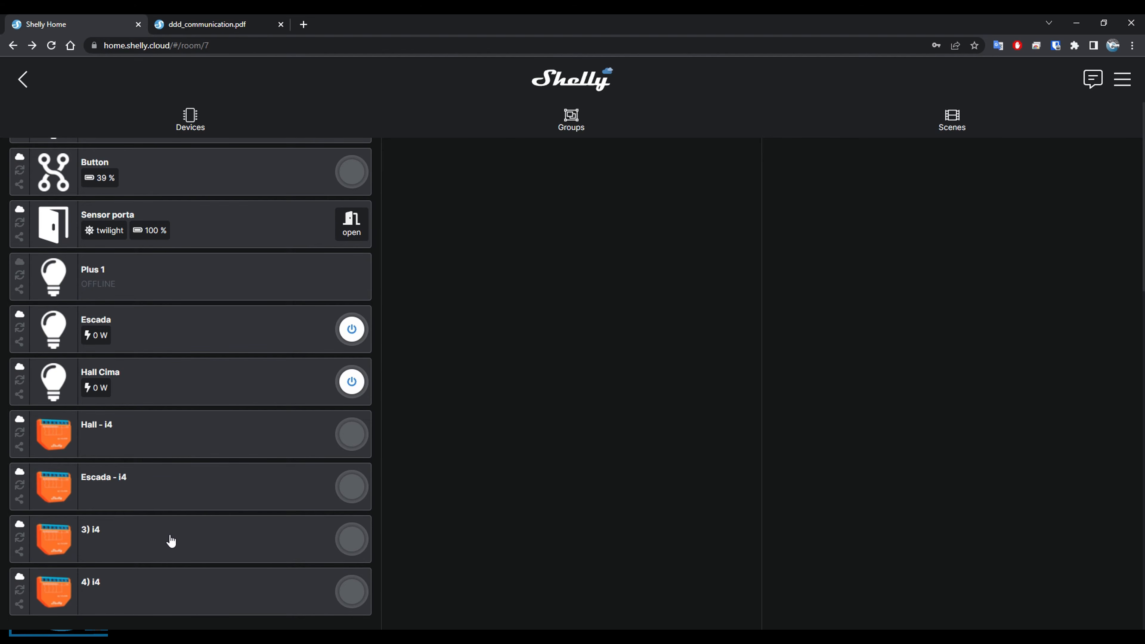
pyautogui.scroll(6, 171, 540)
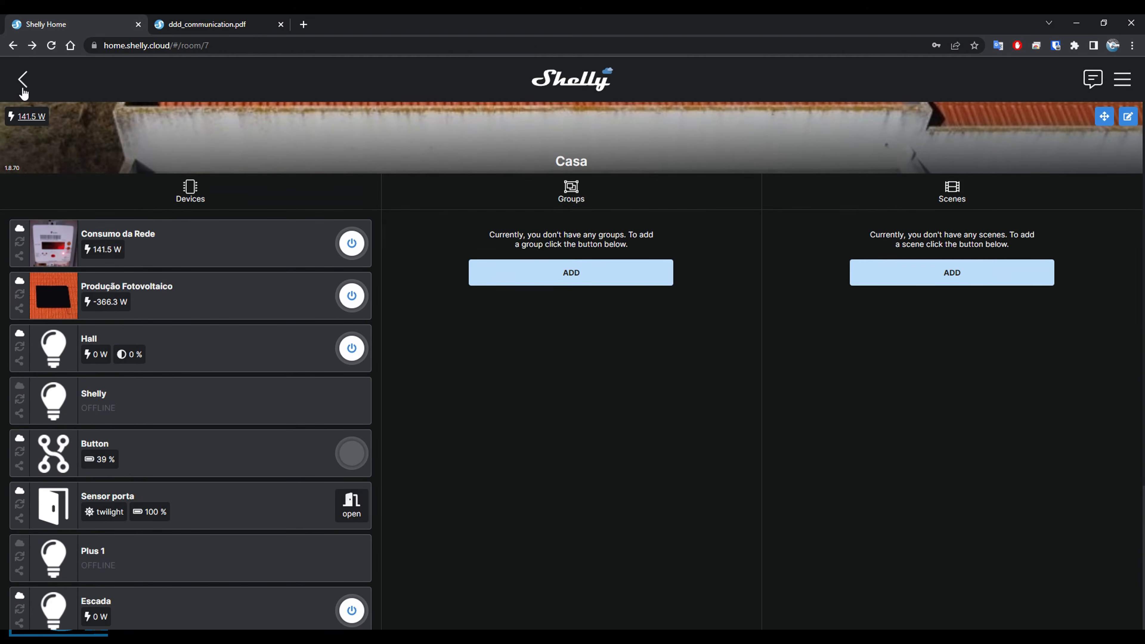
pyautogui.click(23, 80)
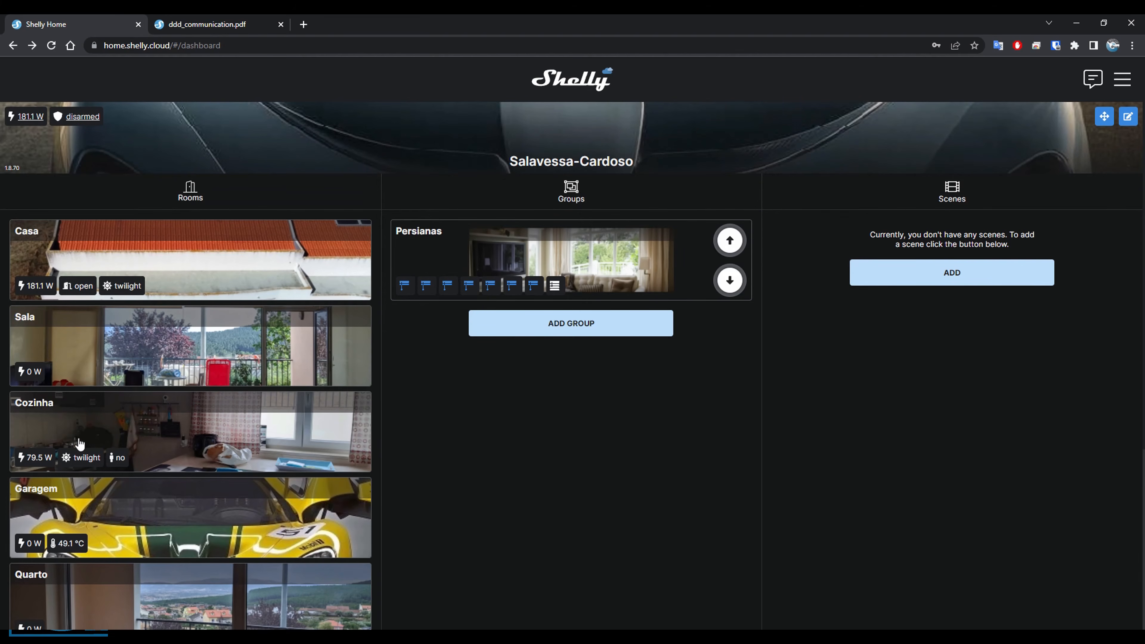
pyautogui.click(145, 423)
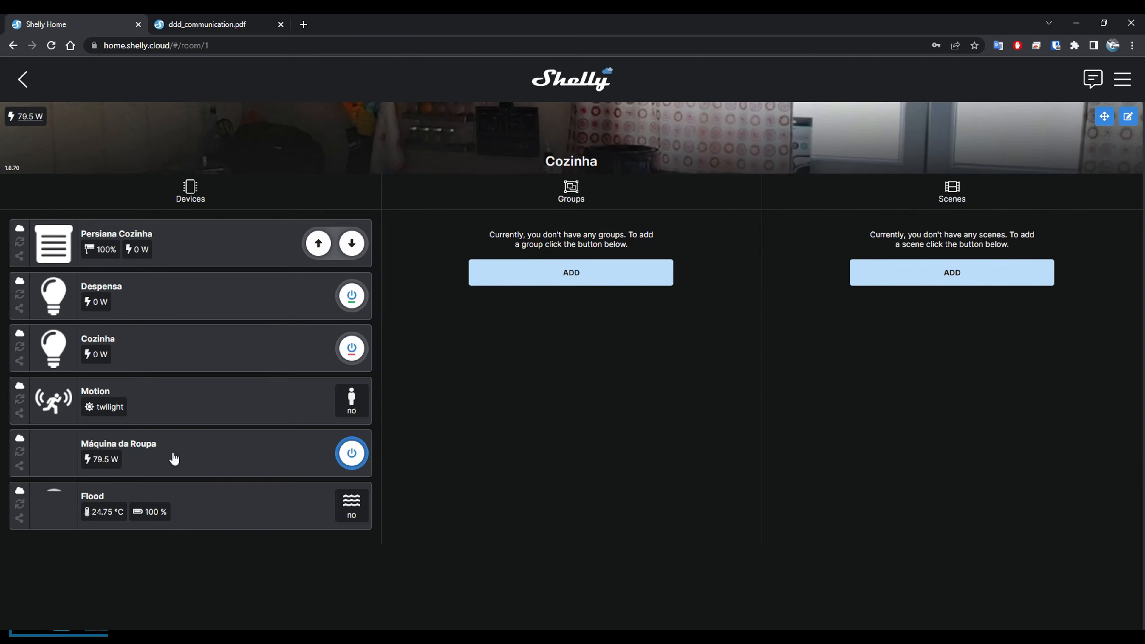
# Open the Despensa device in the Cozinha room and examine its Device Info, including the IP address and channel.
pyautogui.click(141, 310)
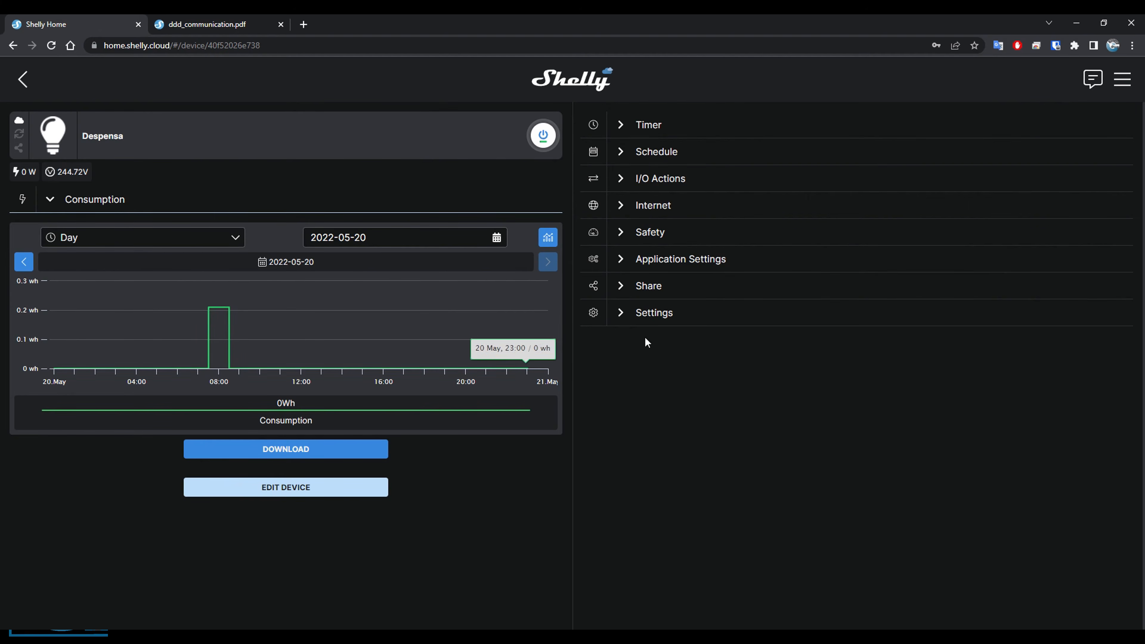
pyautogui.click(629, 316)
pyautogui.scroll(-2, 685, 378)
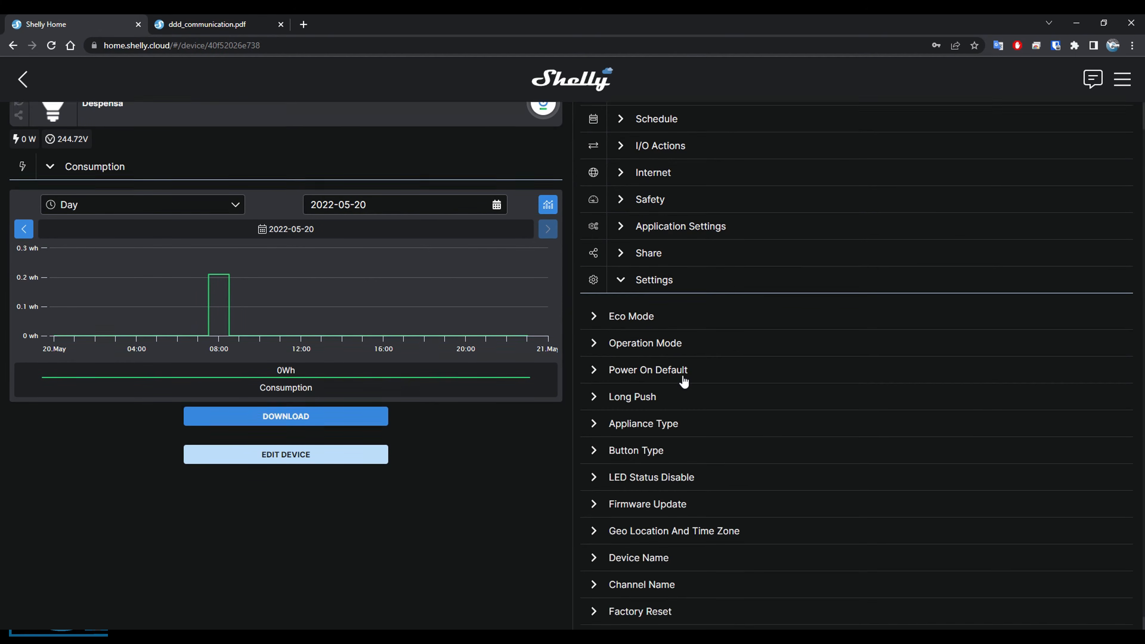
pyautogui.click(626, 592)
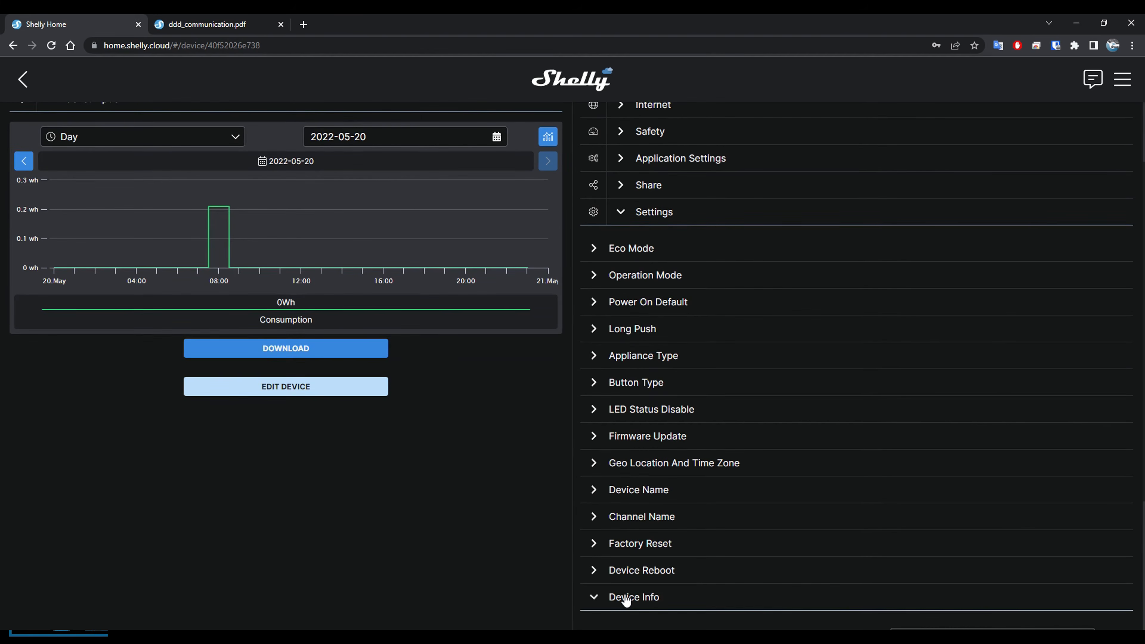
pyautogui.scroll(-6, 629, 568)
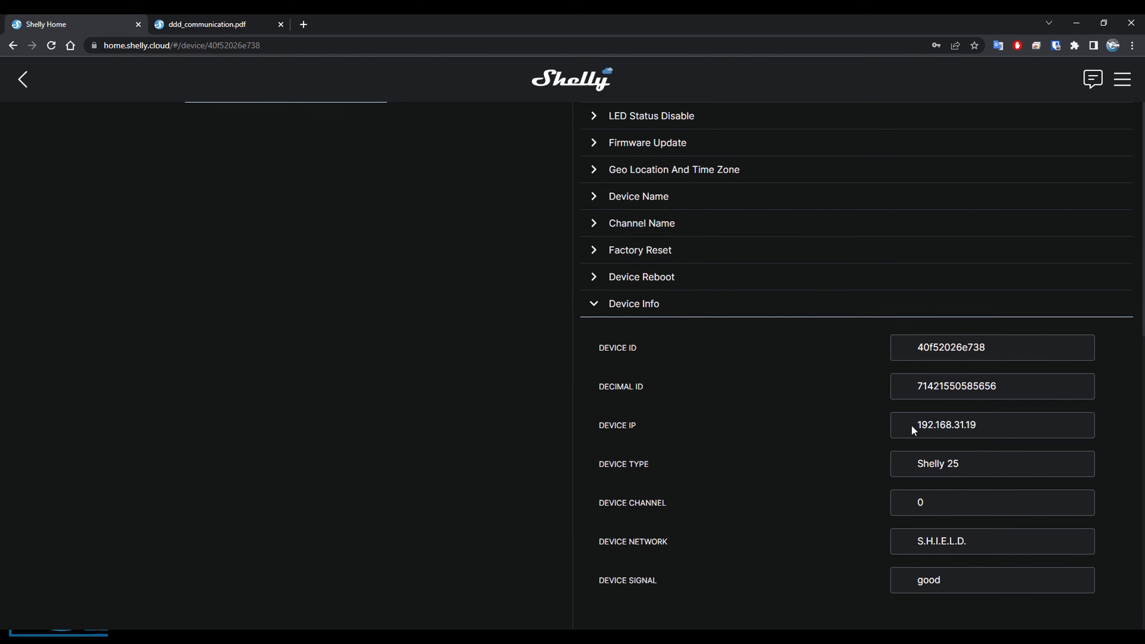
# Open the Despensa device's local web page from its Device IP, check the address, and return to Shelly Home.
pyautogui.click(1000, 424)
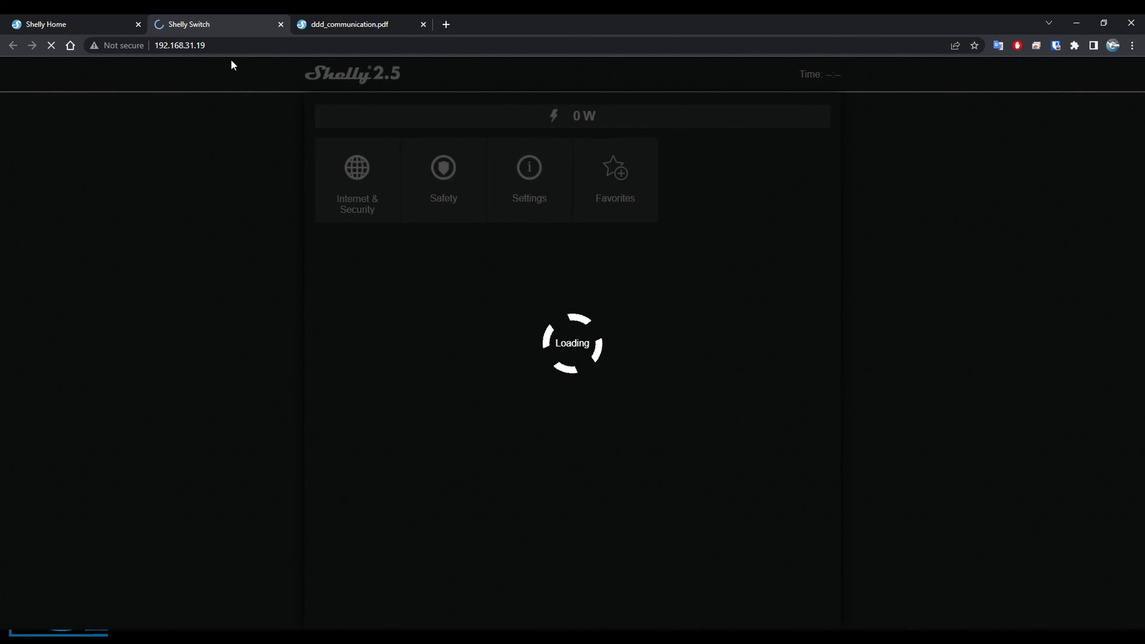
pyautogui.click(197, 53)
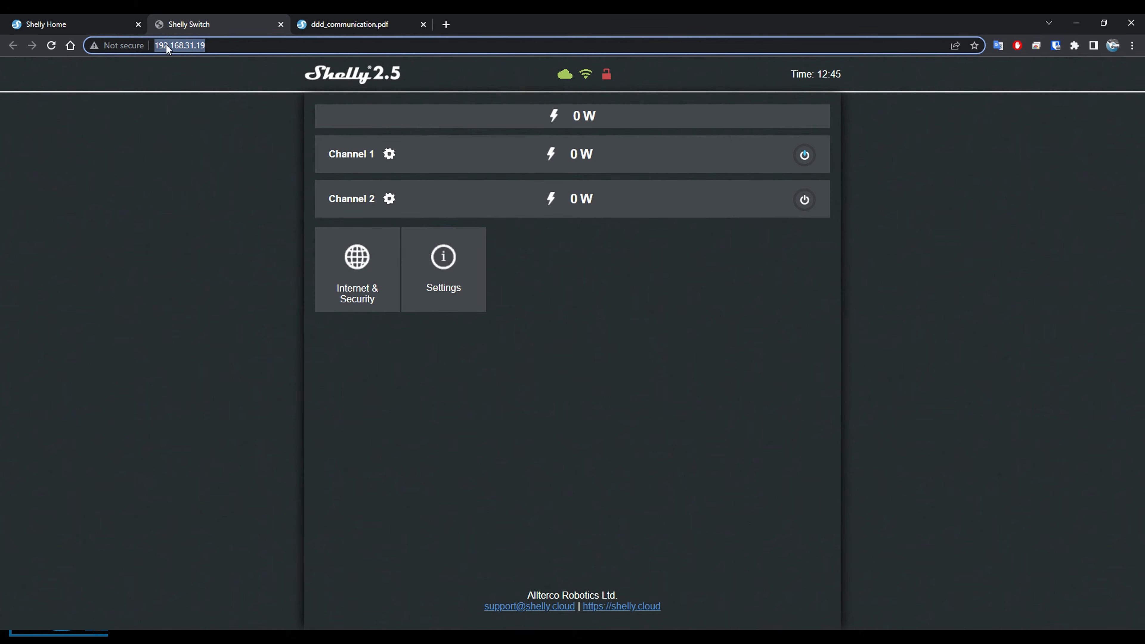
pyautogui.click(81, 23)
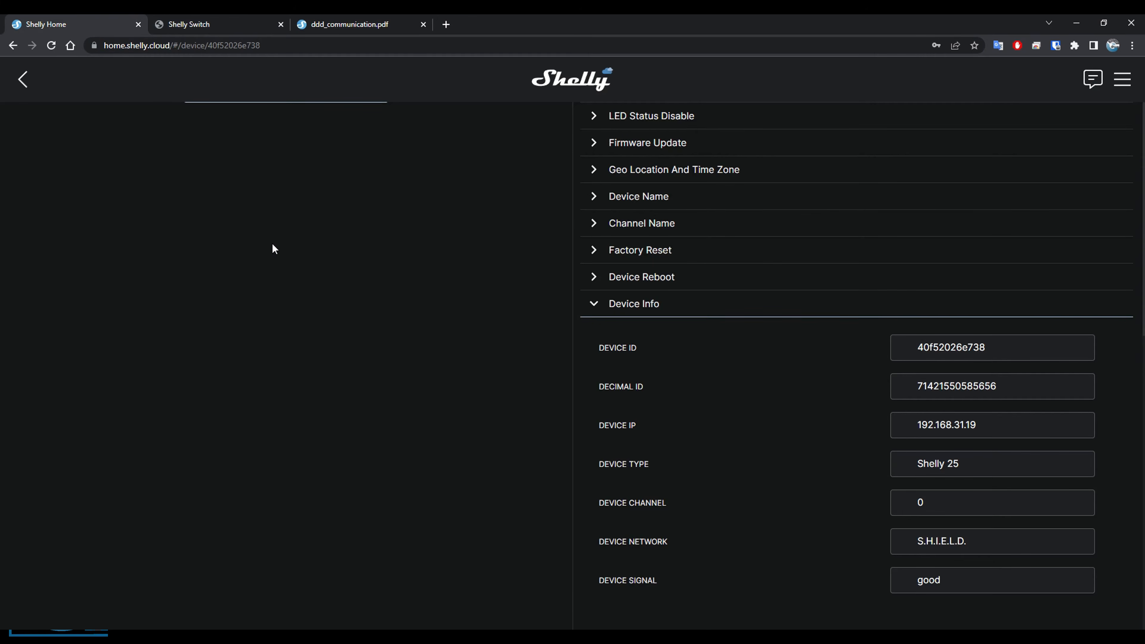
# Leave the Despensa device and the Cozinha room, and open the 3) i4 device in the Casa room.
pyautogui.scroll(6, 433, 293)
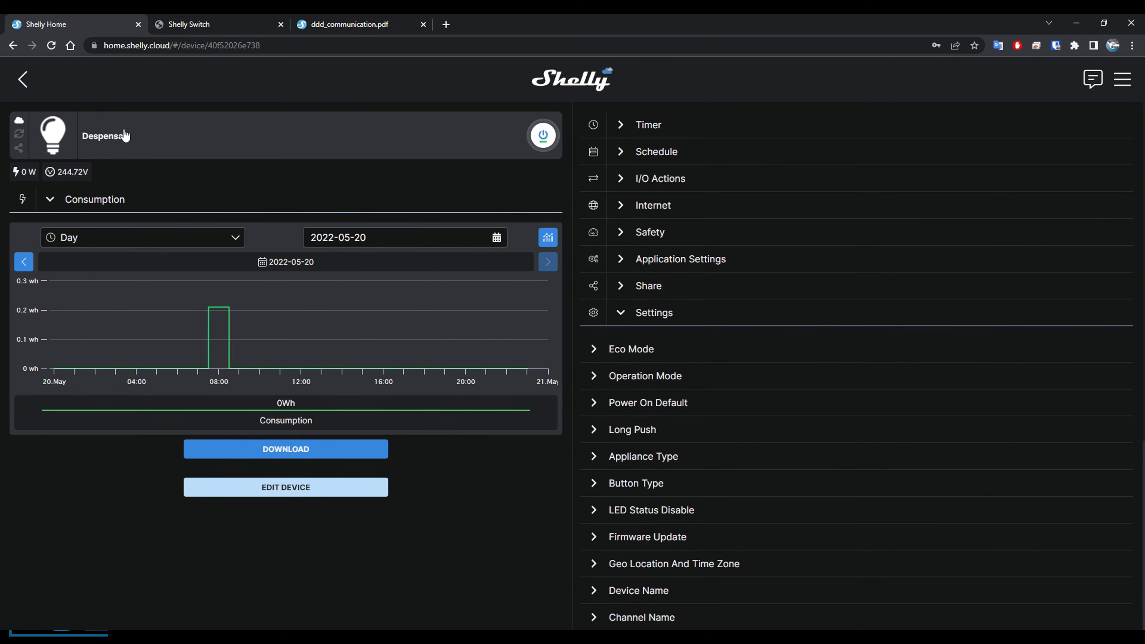
pyautogui.click(31, 87)
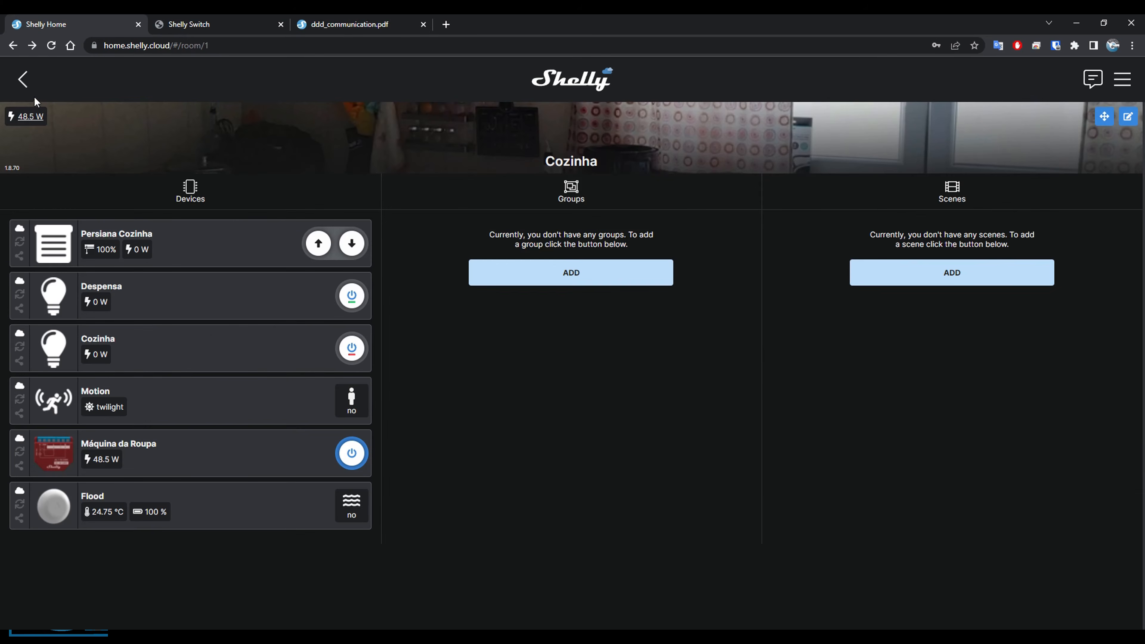
pyautogui.click(32, 90)
pyautogui.scroll(-5, 189, 381)
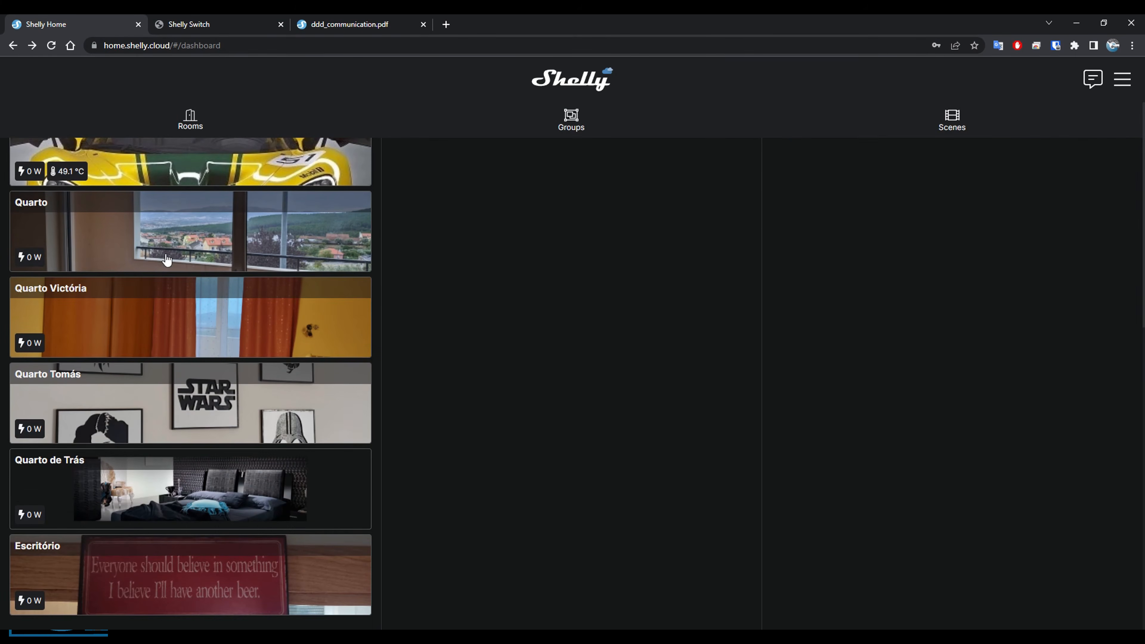
pyautogui.scroll(5, 166, 256)
pyautogui.click(141, 188)
pyautogui.scroll(-5, 248, 271)
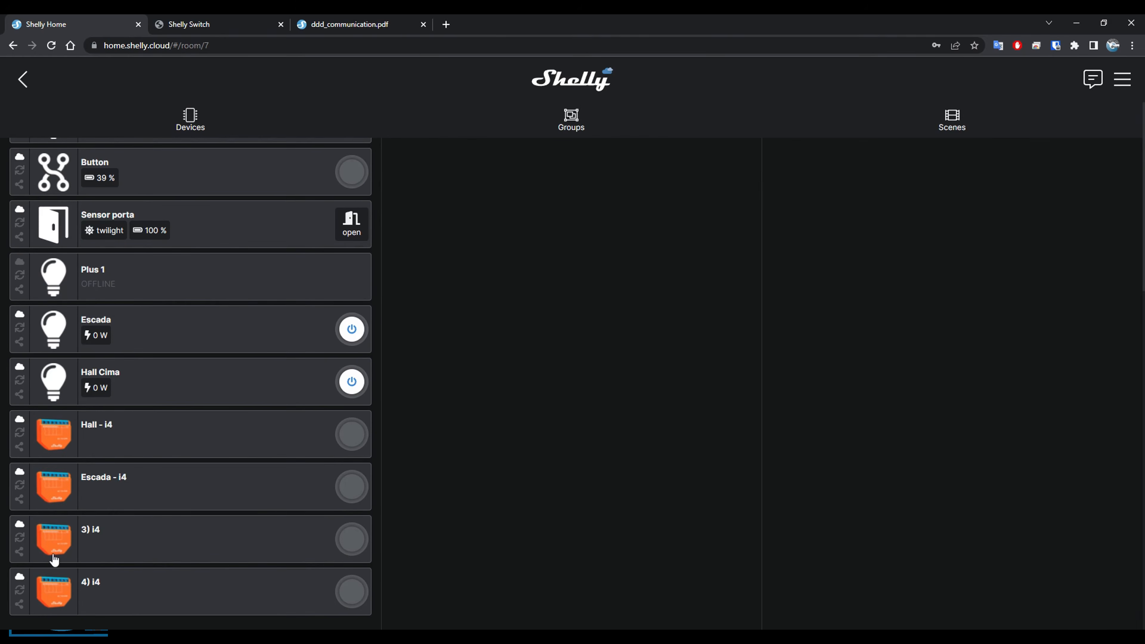
pyautogui.click(154, 546)
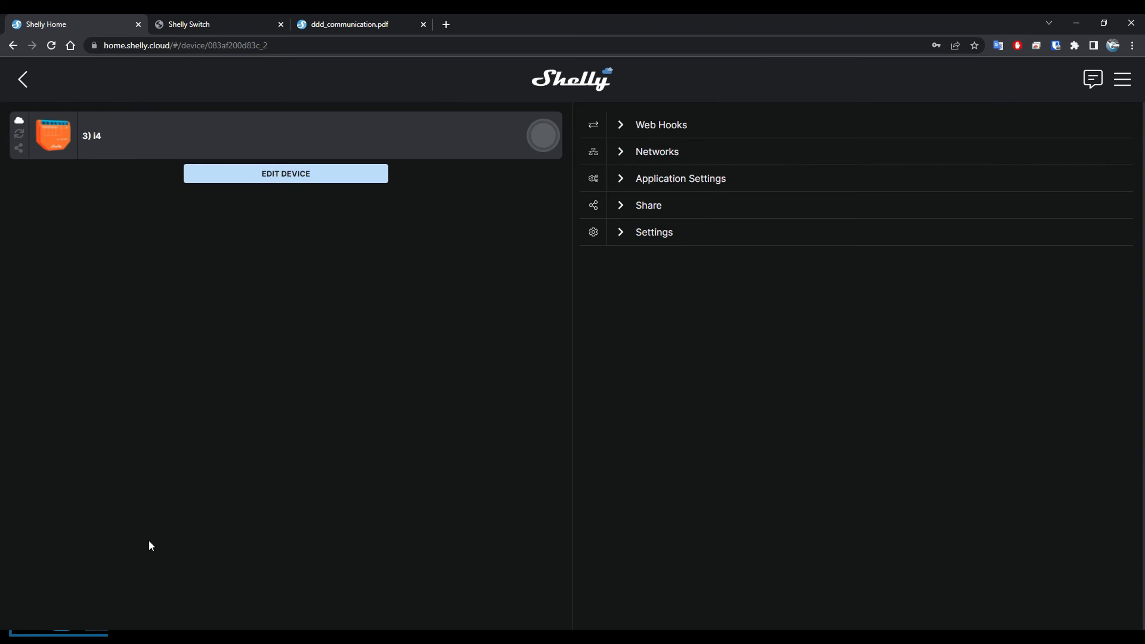
# Start a new web hook for the 3) i4 device and name it "Despensa toggle".
pyautogui.click(621, 129)
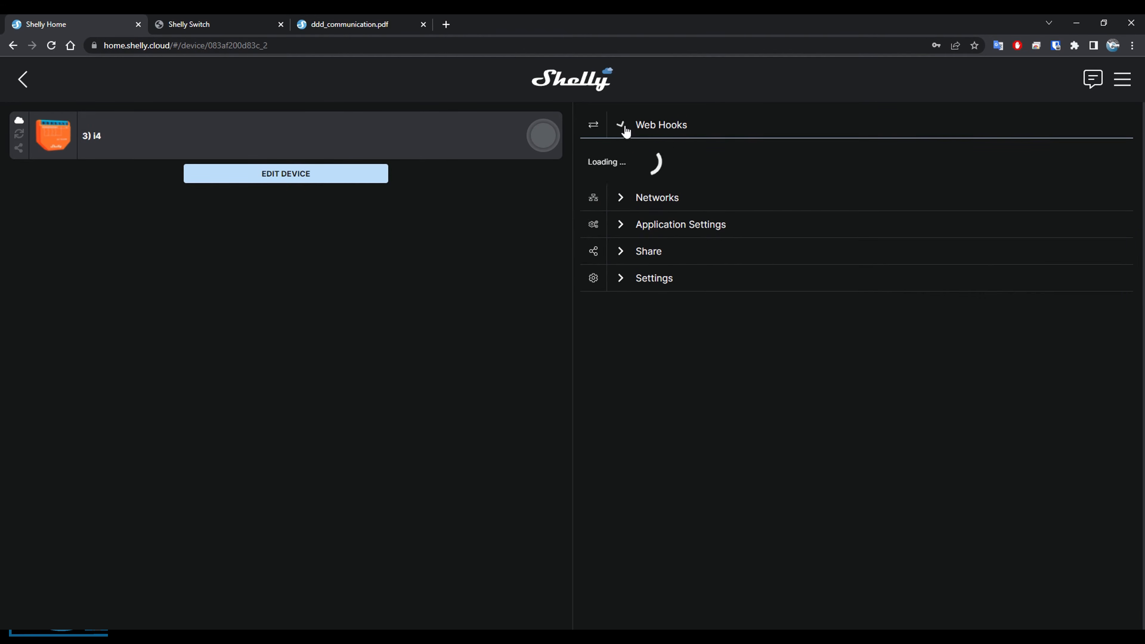
pyautogui.click(875, 186)
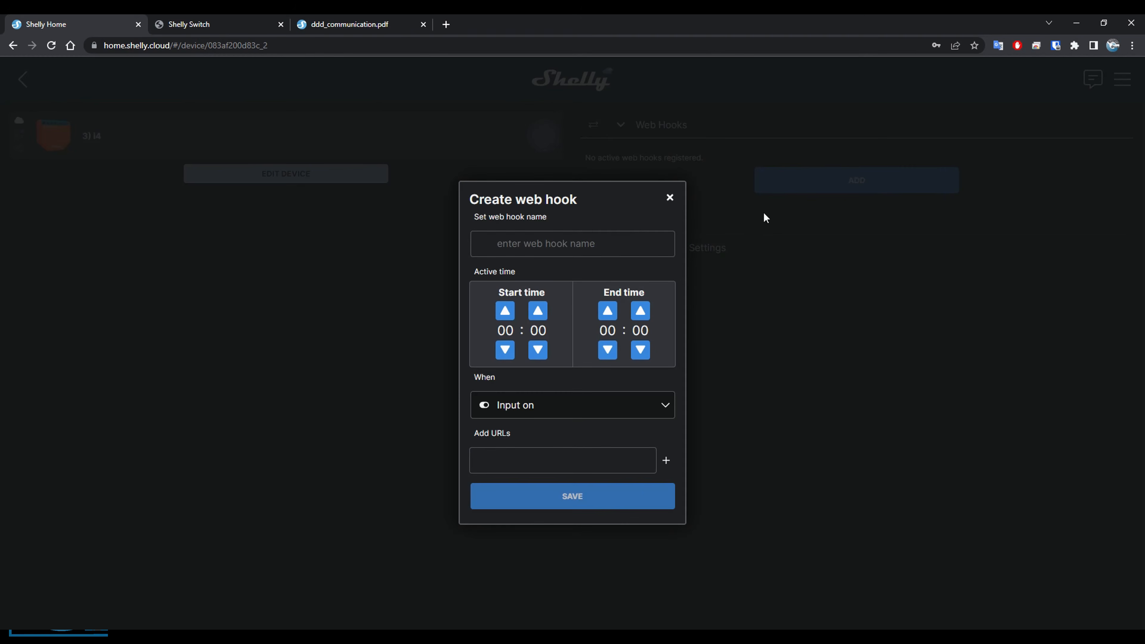
pyautogui.write('Ds')
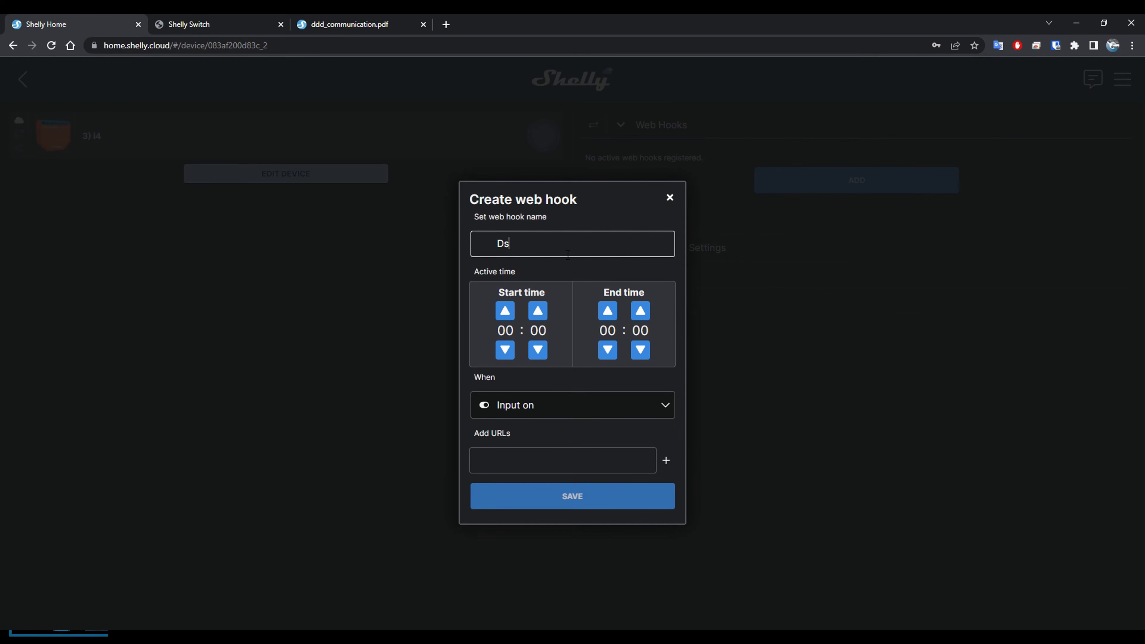
pyautogui.press('BackSpace')
pyautogui.write('espensa toggle')
pyautogui.click(569, 265)
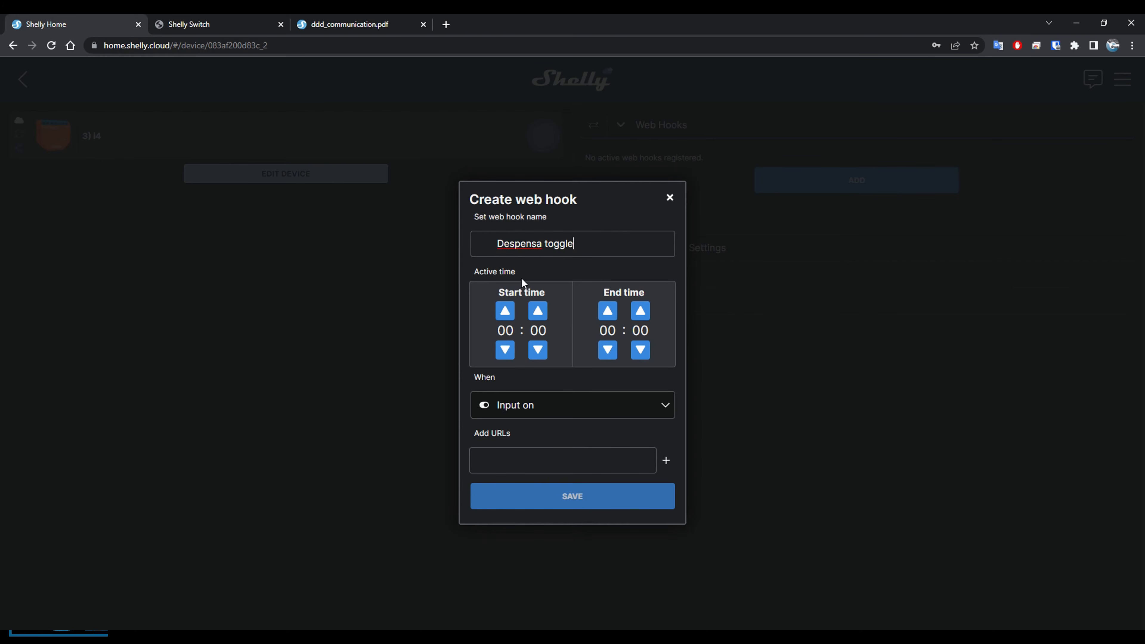
# Set the web hook to trigger when the button is double pushed.
pyautogui.scroll(-1, 581, 342)
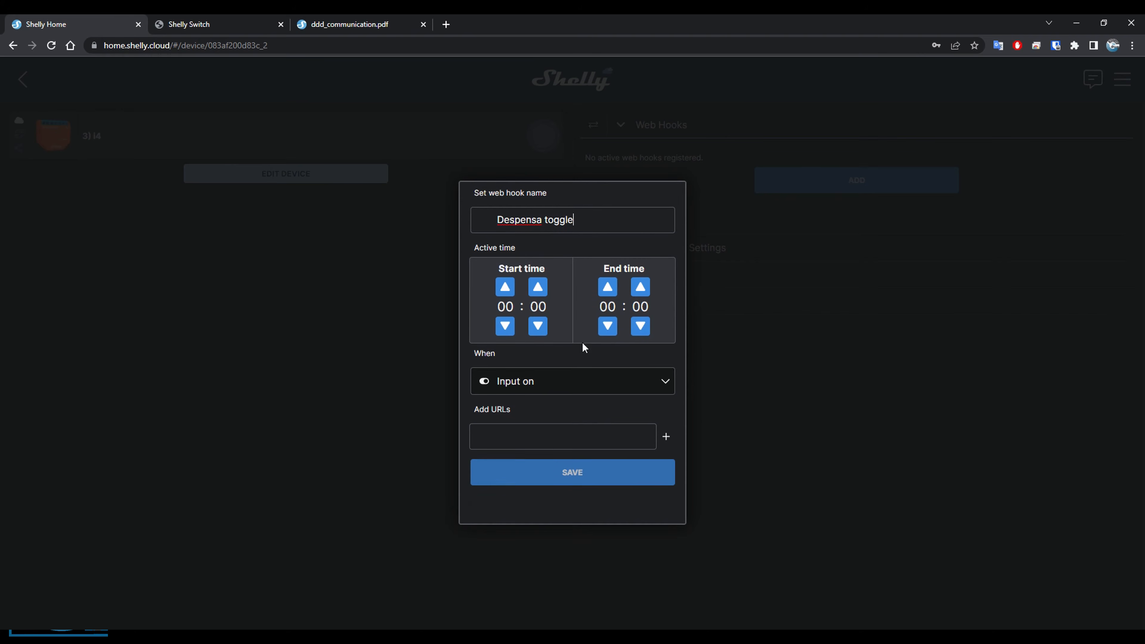
pyautogui.click(527, 378)
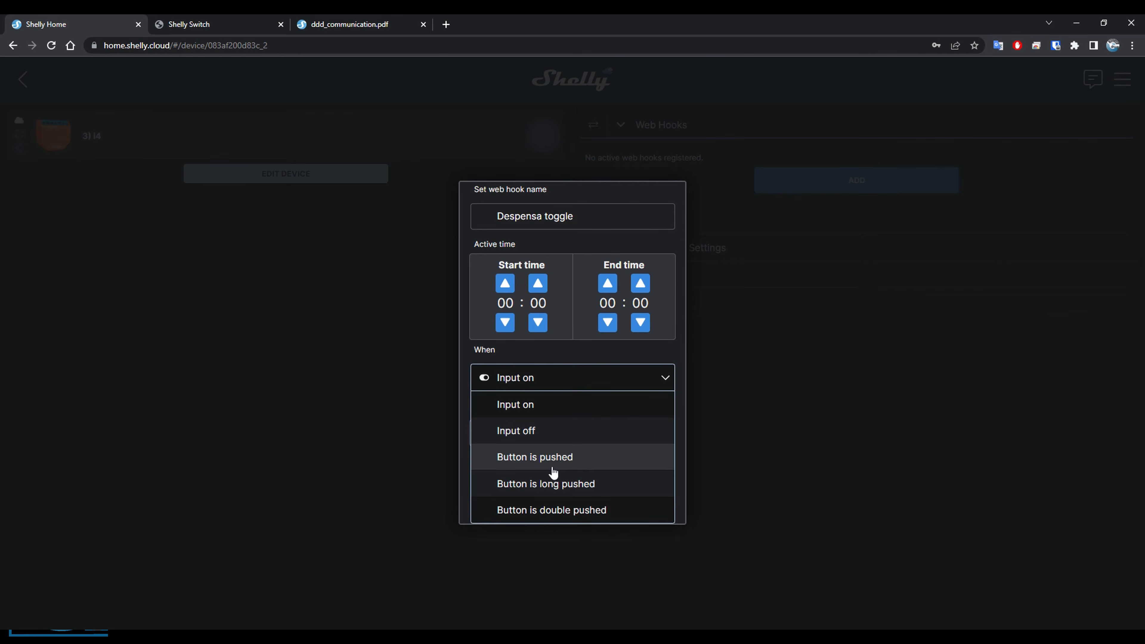
pyautogui.click(547, 514)
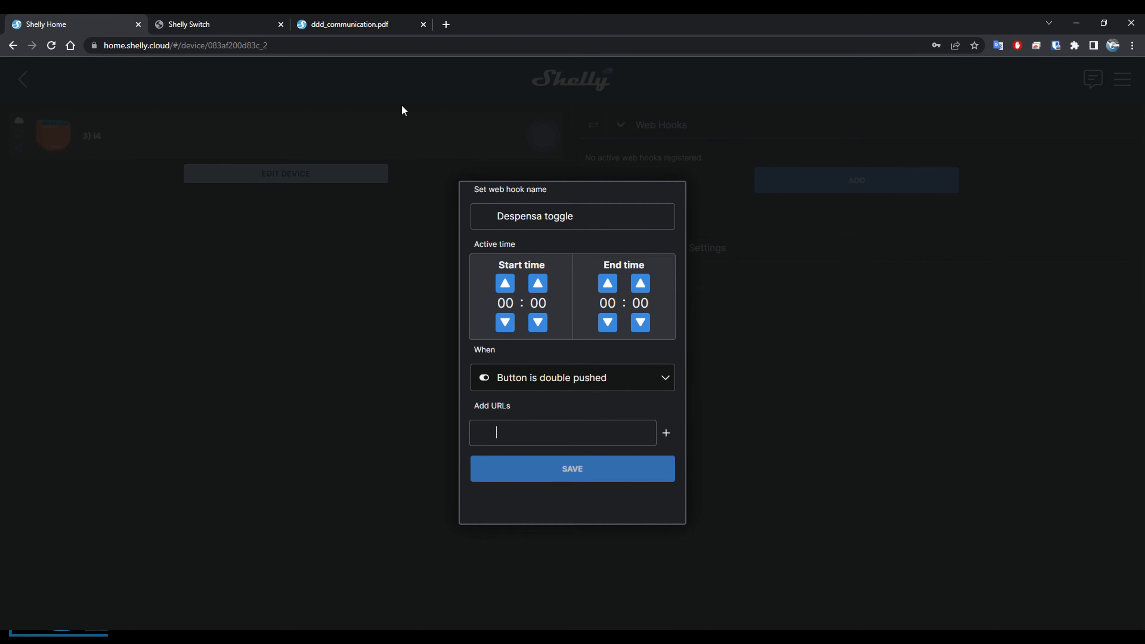
pyautogui.click(368, 19)
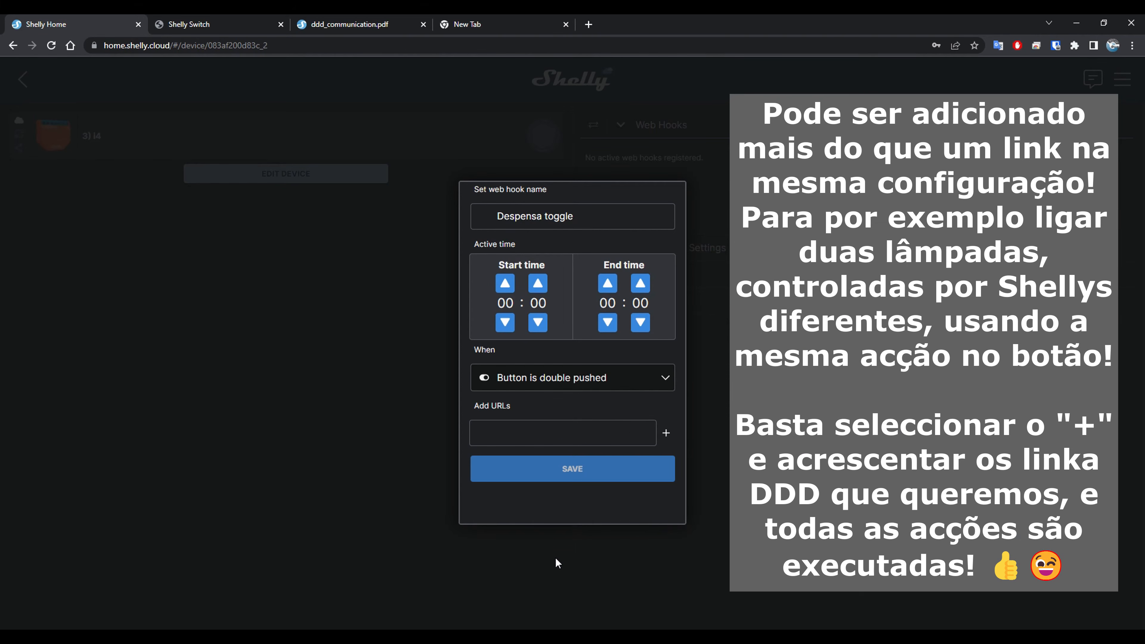
pyautogui.click(537, 438)
pyautogui.hotkey('ctrl', 'v')
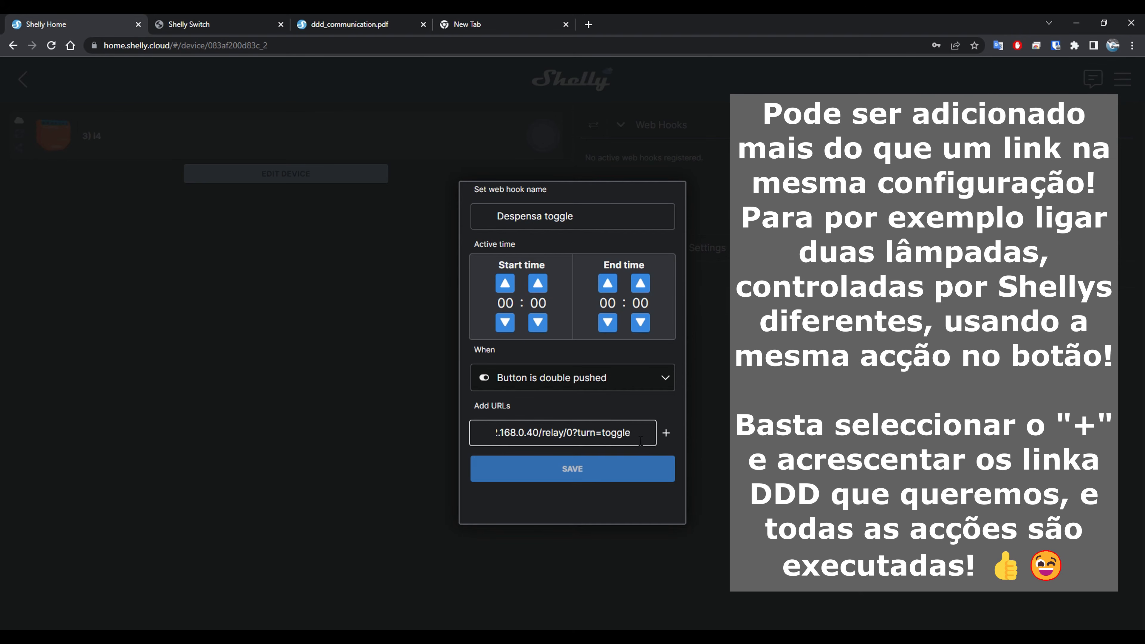
# Try off and on as the URL's turn command, and restore it to toggle.
pyautogui.press('BackSpace')
pyautogui.press('BackSpace')
pyautogui.press('BackSpace')
pyautogui.press('BackSpace')
pyautogui.press('BackSpace')
pyautogui.press('BackSpace')
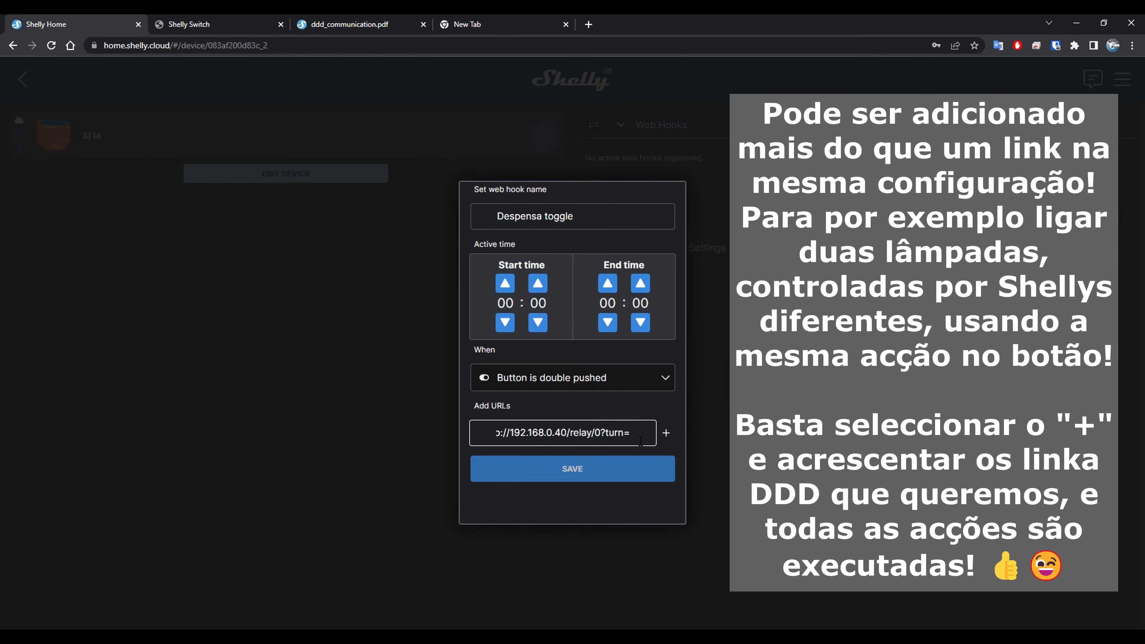
pyautogui.write('off')
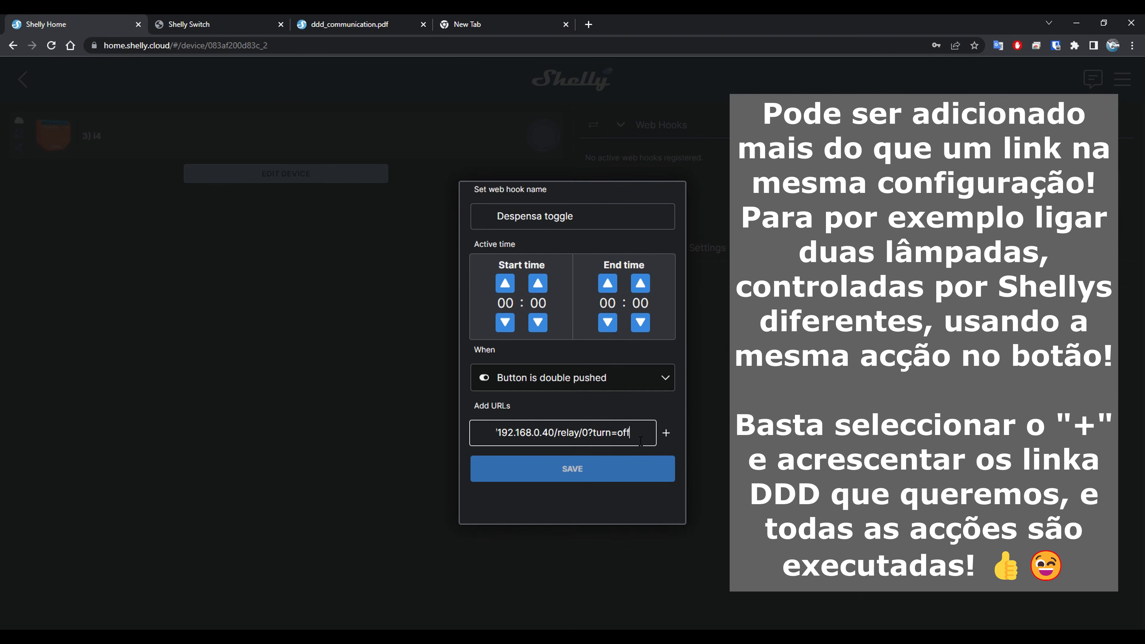
pyautogui.press('BackSpace')
pyautogui.press('BackSpace')
pyautogui.write('n')
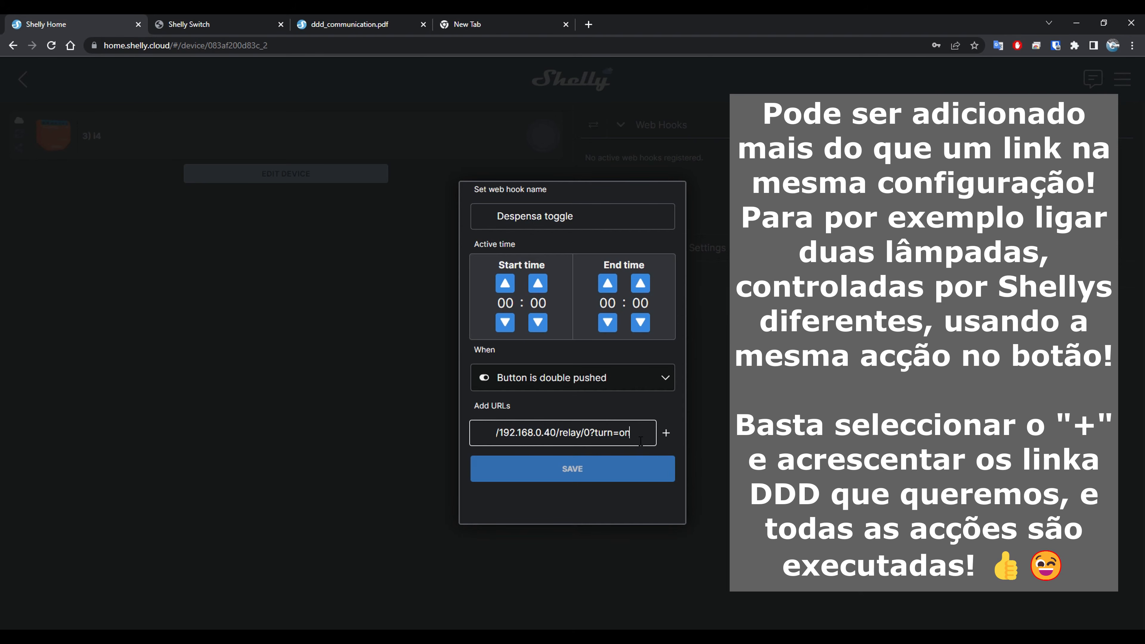
pyautogui.press('BackSpace')
pyautogui.press('BackSpace')
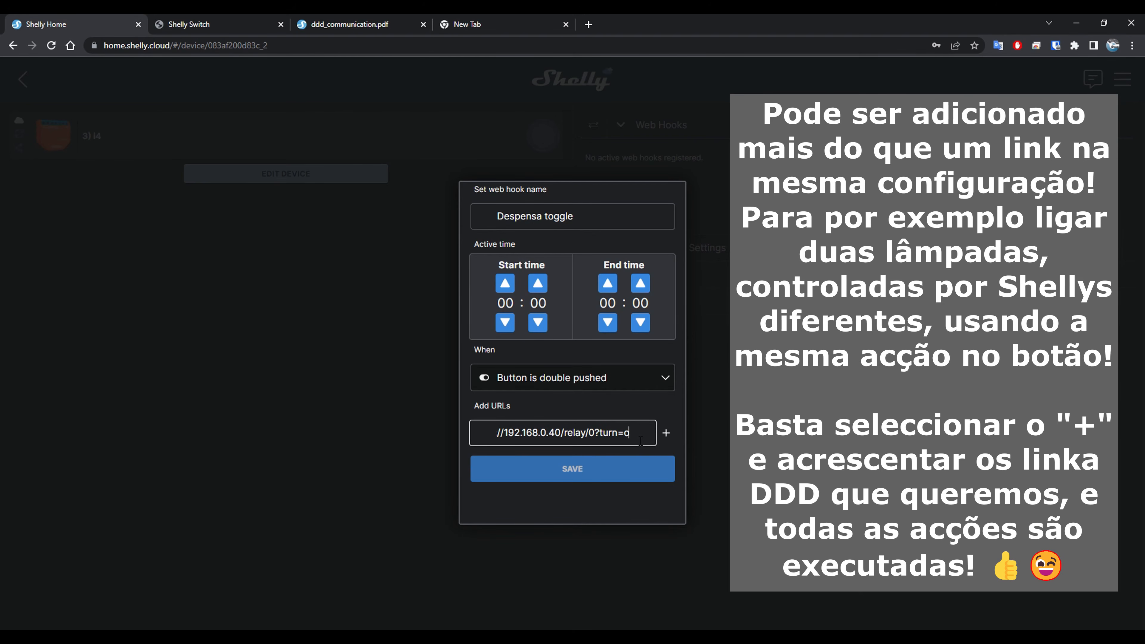
pyautogui.write('toggle')
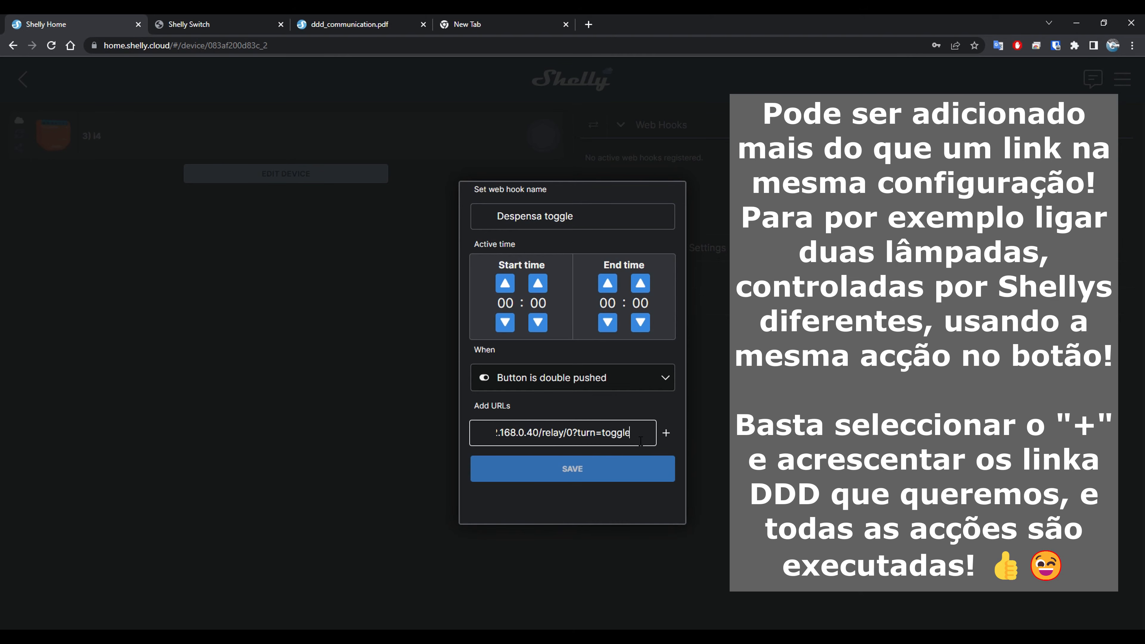
# Change the URL's IP address to 192.168.31.19 and save the Despensa toggle web hook.
pyautogui.moveTo(539, 434); pyautogui.dragTo(451, 431)
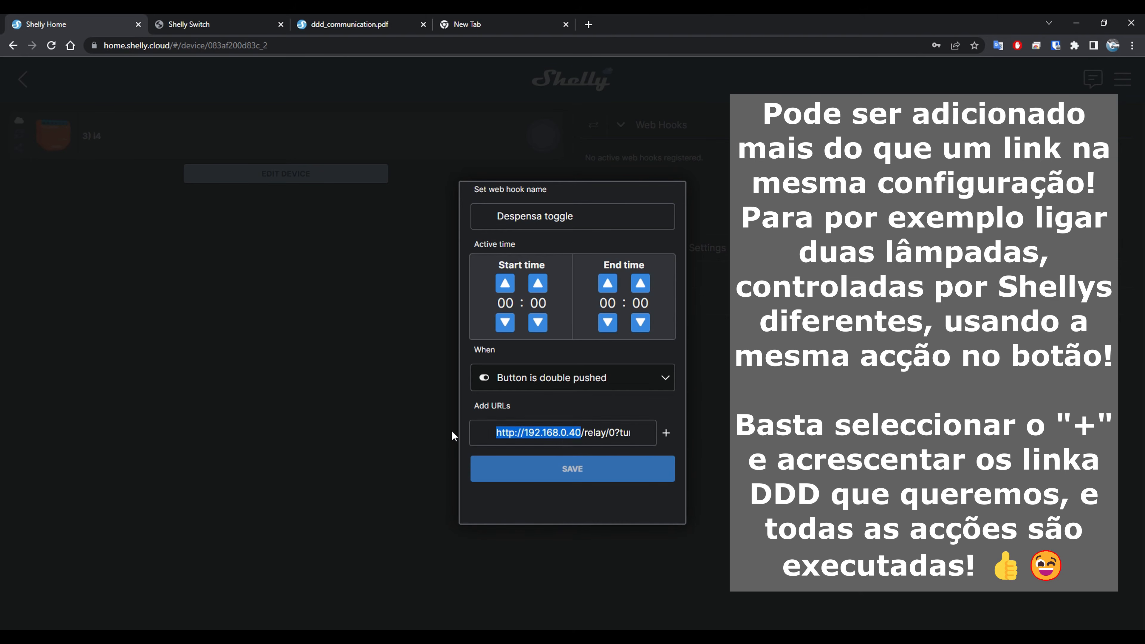
pyautogui.click(558, 435)
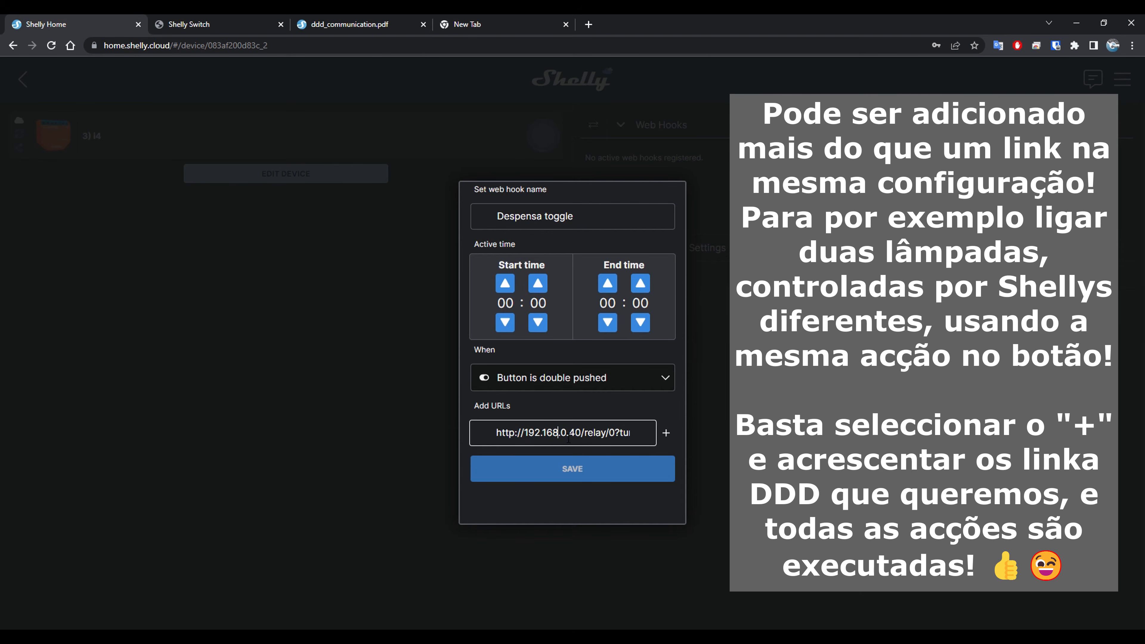
pyautogui.click(569, 436)
pyautogui.press('BackSpace')
pyautogui.press('BackSpace')
pyautogui.write('31.')
pyautogui.press('BackSpace')
pyautogui.press('BackSpace')
pyautogui.write('19')
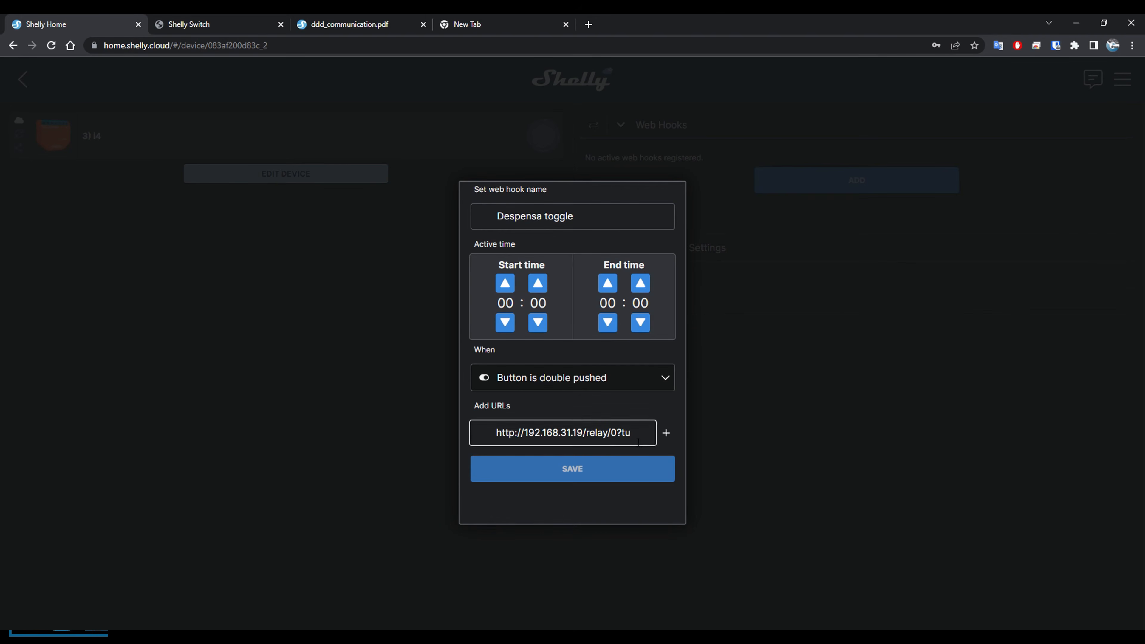
pyautogui.click(583, 467)
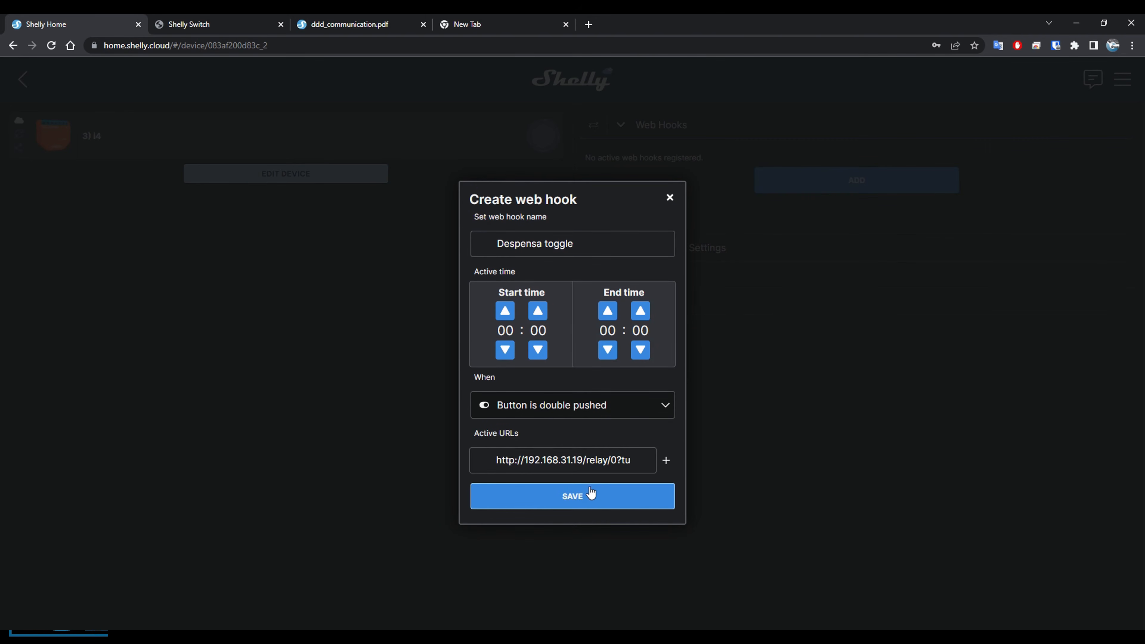
pyautogui.click(587, 499)
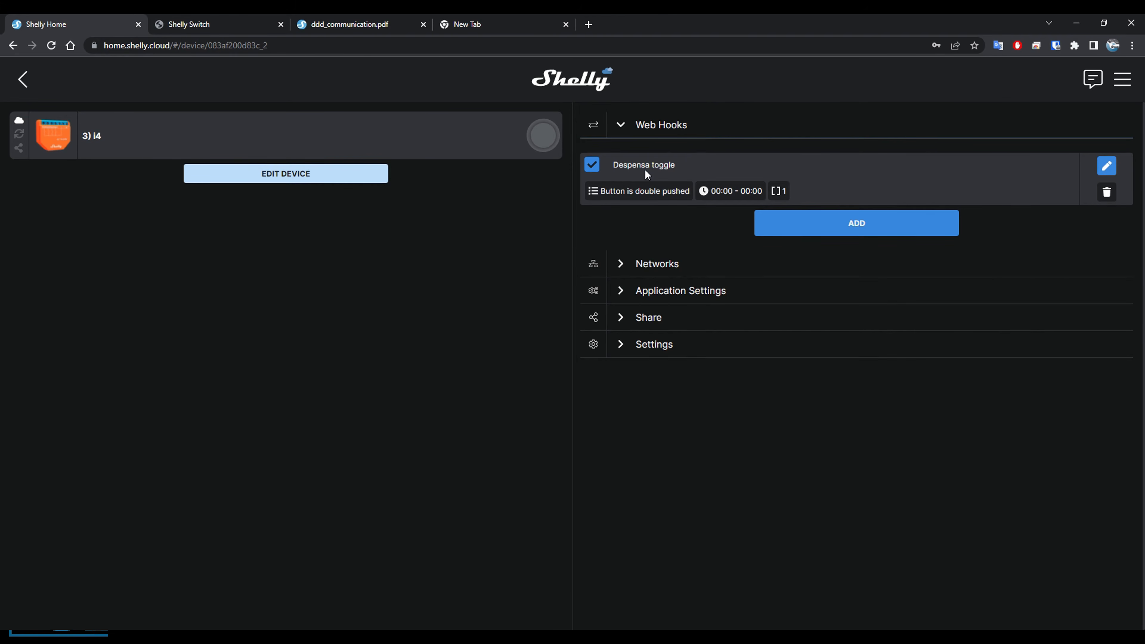
# Leave the 3) i4 device and the Casa room, and return to the dashboard's room list.
pyautogui.hotkey('alt', 'Left')
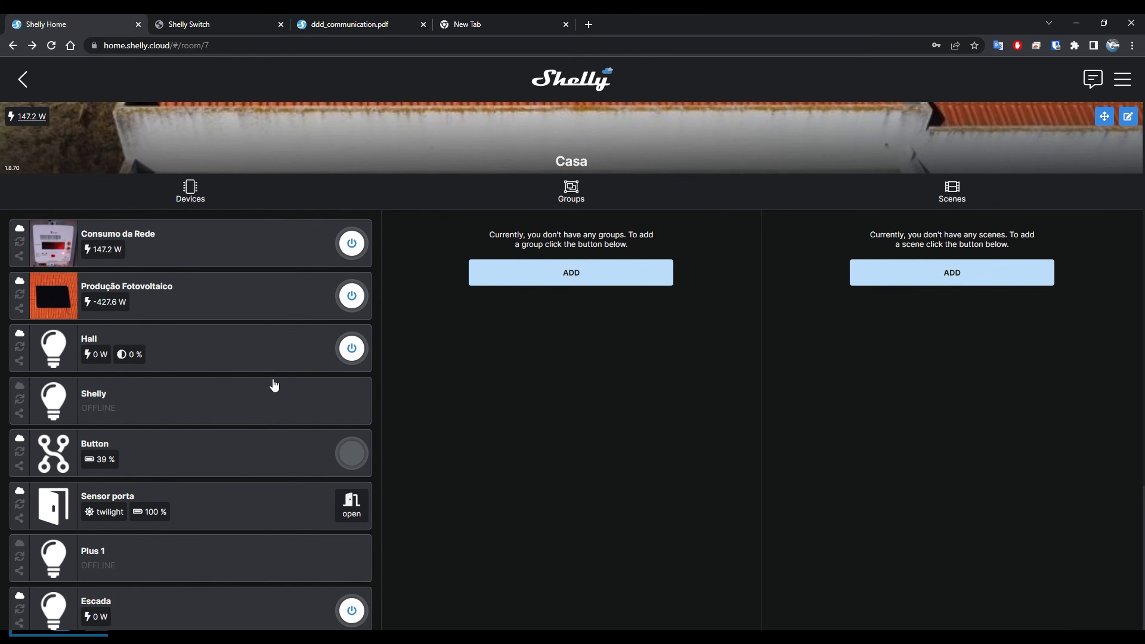
pyautogui.scroll(-1, 245, 397)
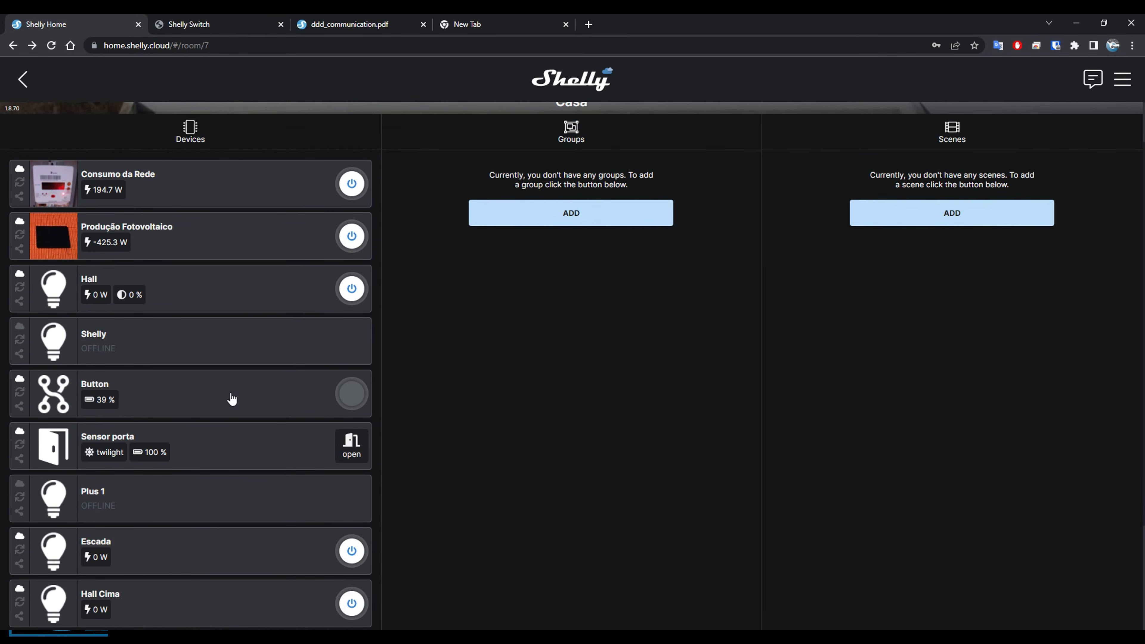
pyautogui.scroll(1, 213, 401)
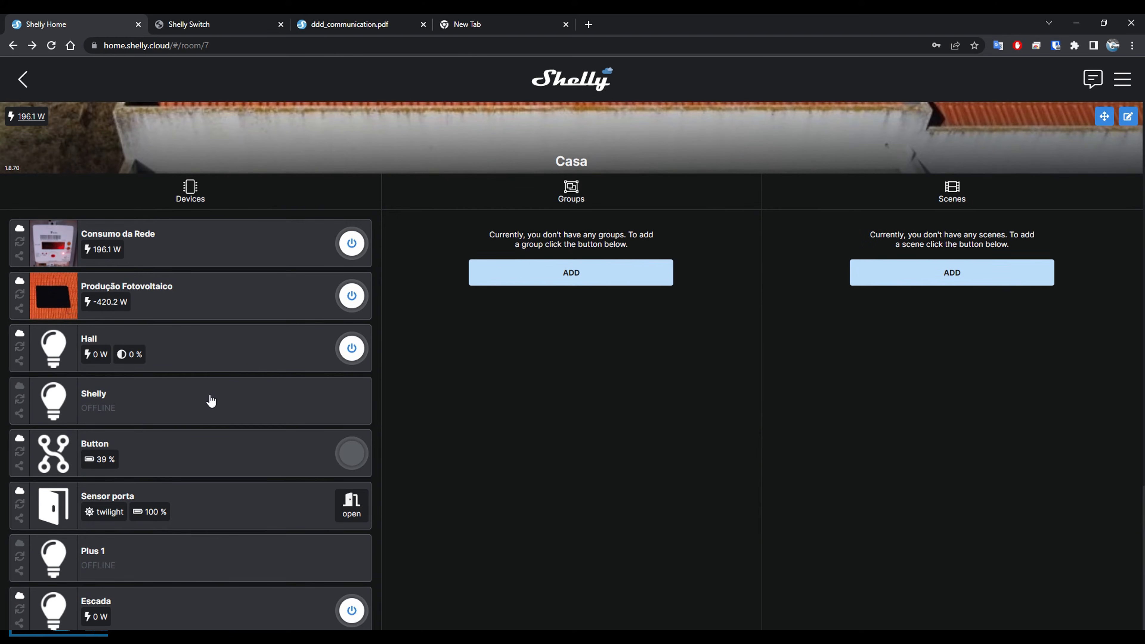
pyautogui.click(24, 82)
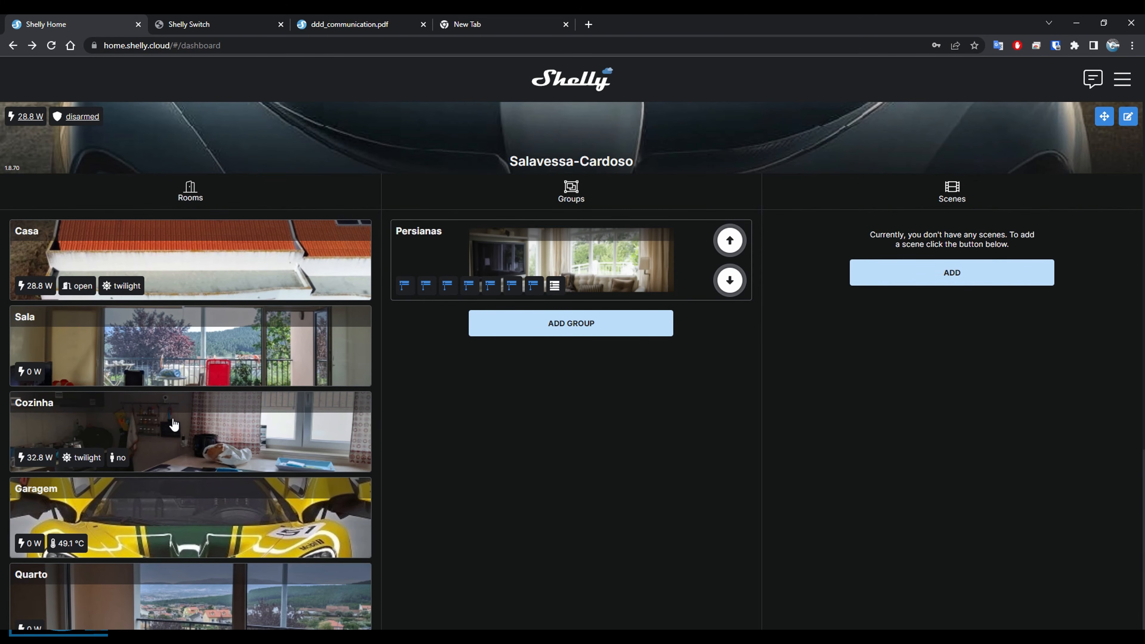
pyautogui.click(185, 356)
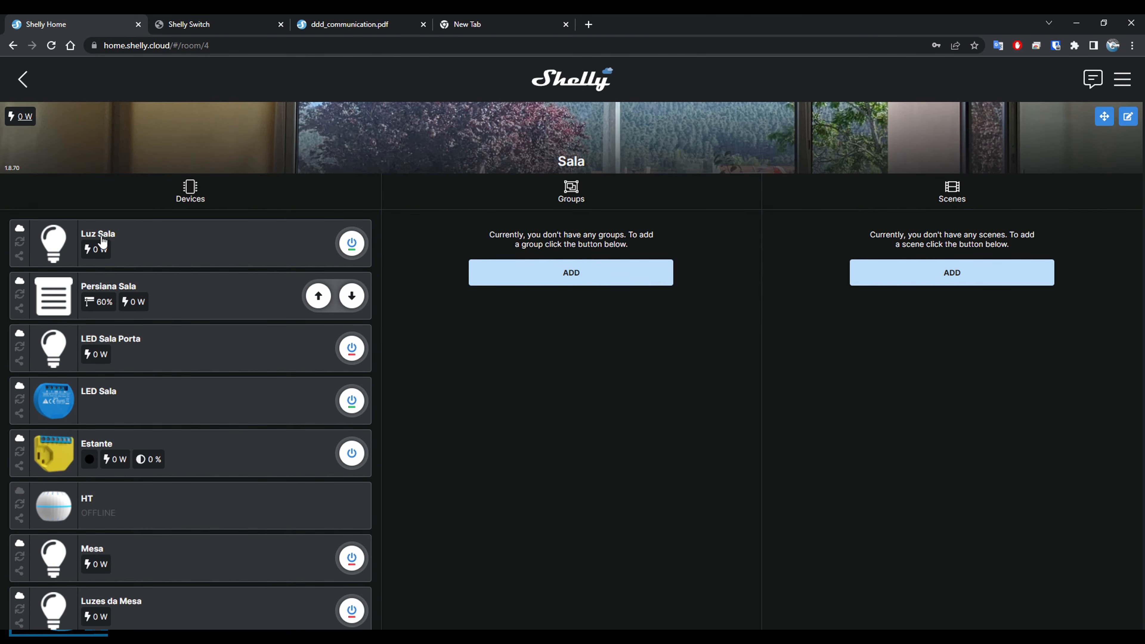
pyautogui.click(154, 235)
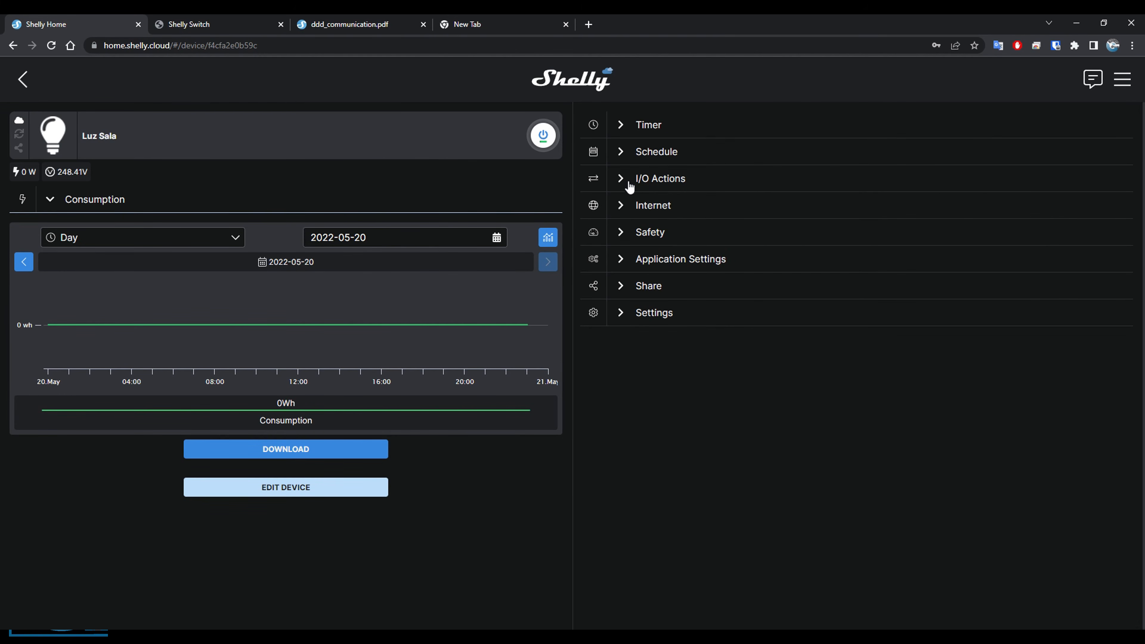
pyautogui.click(628, 184)
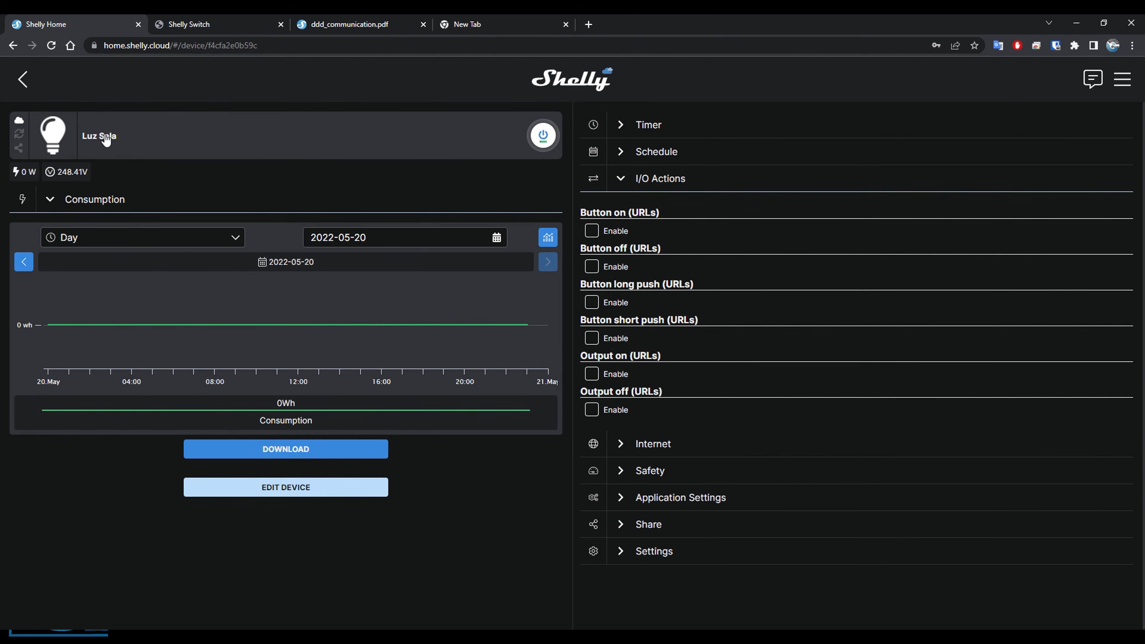
pyautogui.click(594, 415)
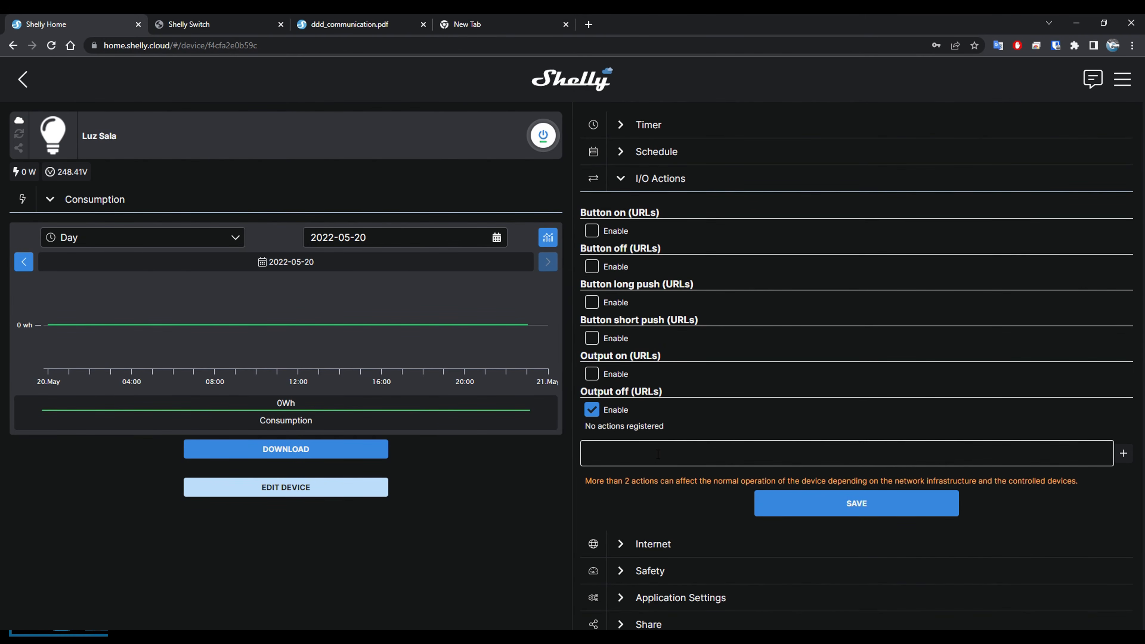
pyautogui.write('http://192.168.0.40/relay/0?turn=toggle')
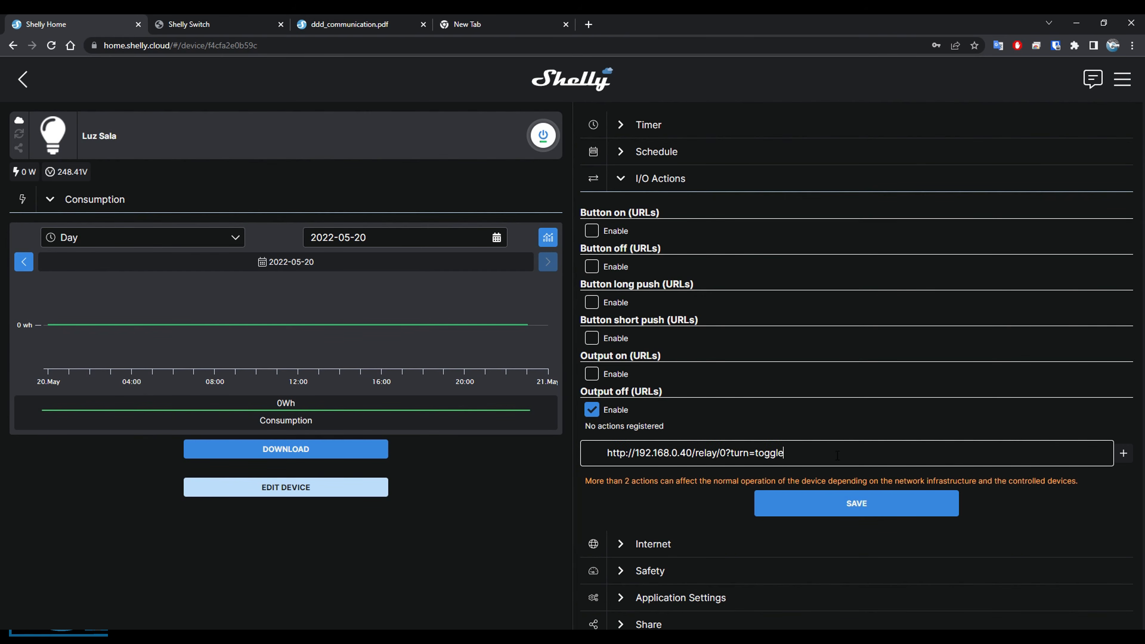
# Change the turn command in the Output off URL to off.
pyautogui.press('BackSpace')
pyautogui.press('BackSpace')
pyautogui.press('BackSpace')
pyautogui.press('BackSpace')
pyautogui.press('BackSpace')
pyautogui.write('off')
# Set the Output off URL's IP address to 192.168.31.19 and save the action.
pyautogui.press('BackSpace')
pyautogui.press('BackSpace')
pyautogui.press('BackSpace')
pyautogui.press('BackSpace')
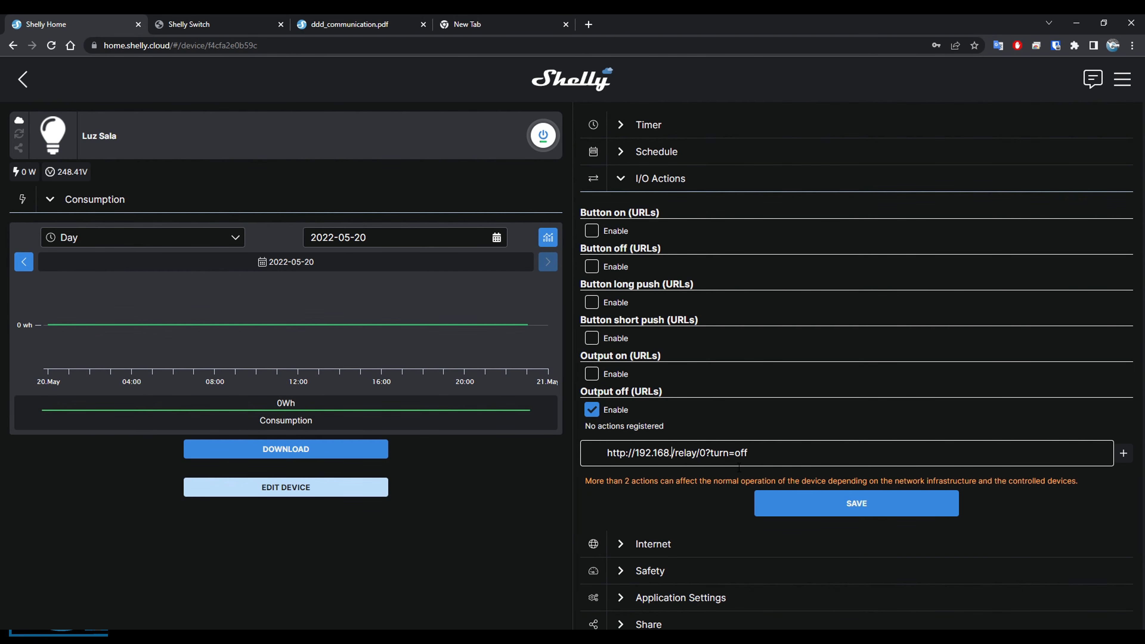
pyautogui.write('31.19')
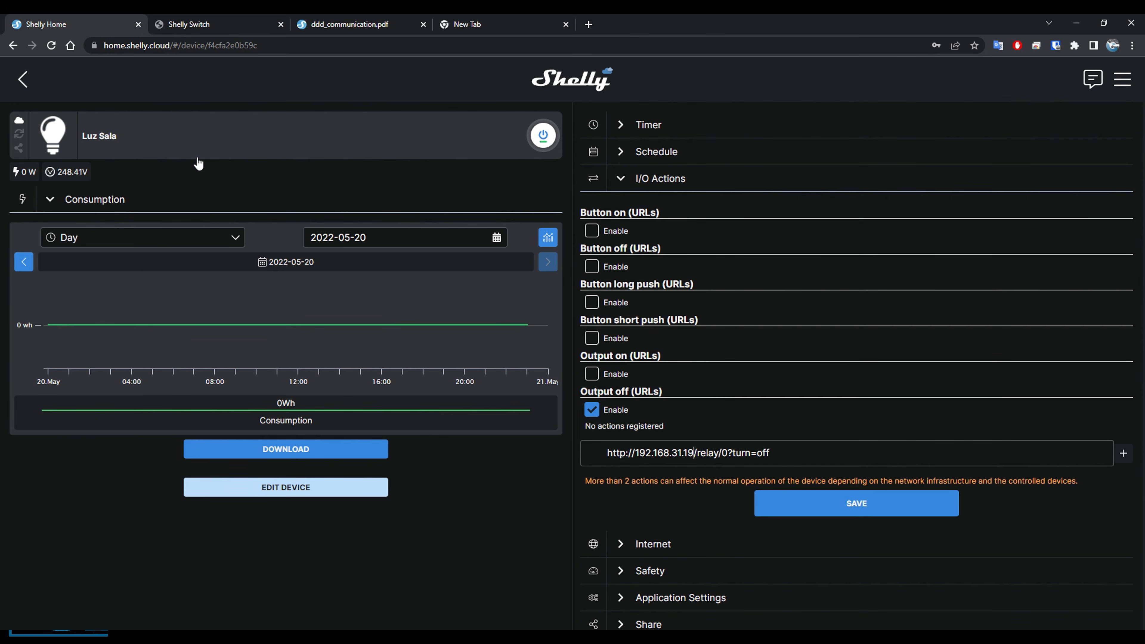
pyautogui.click(780, 455)
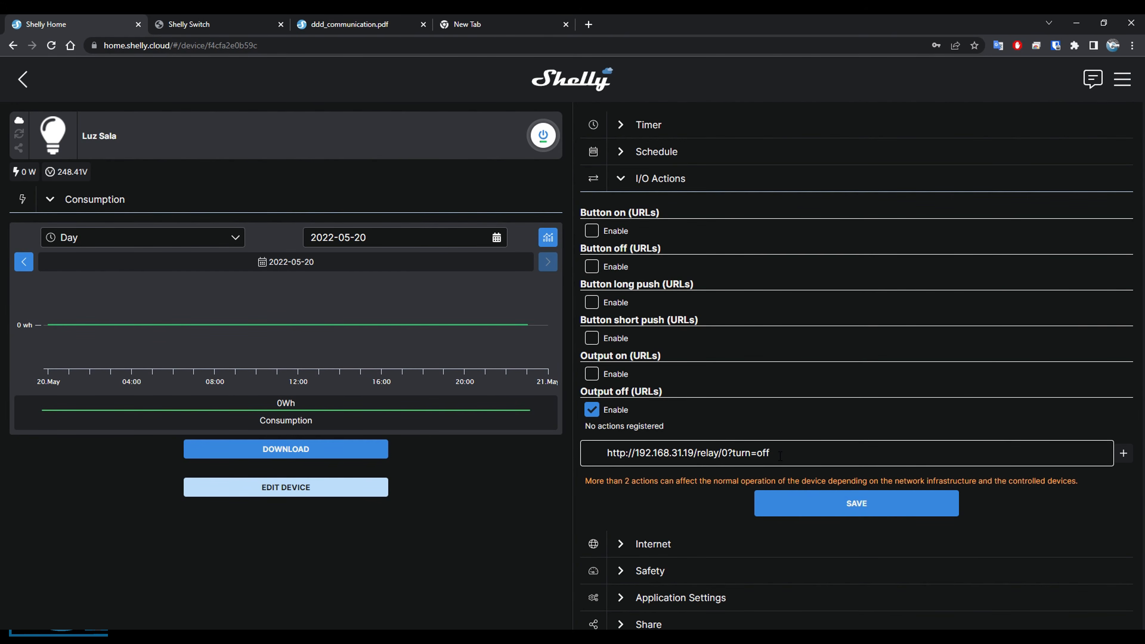
pyautogui.click(844, 492)
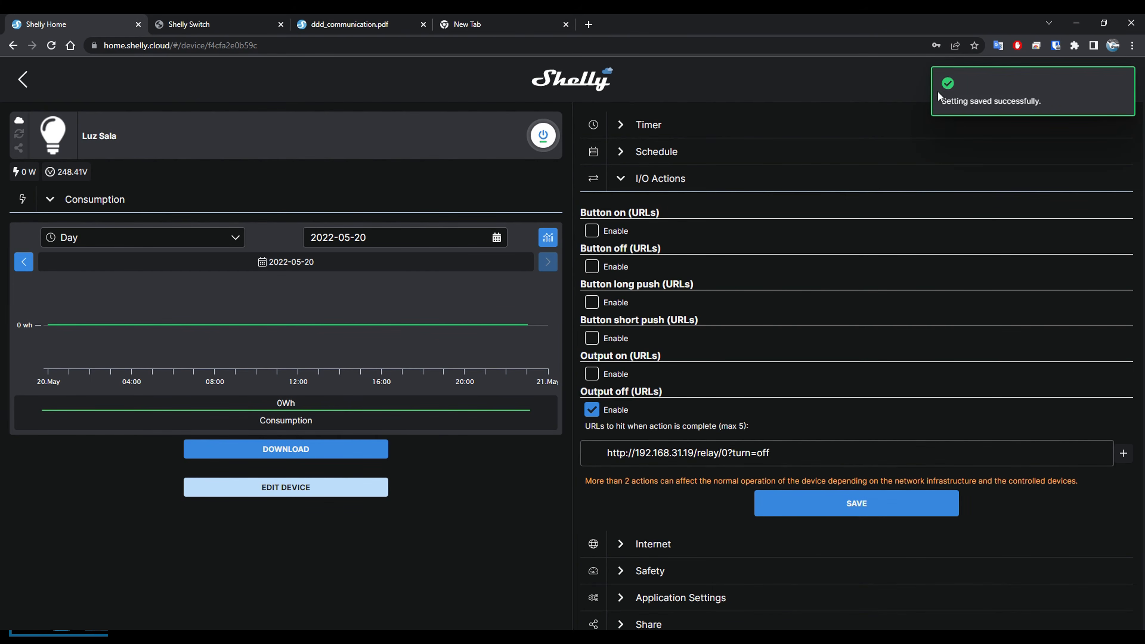
pyautogui.click(948, 100)
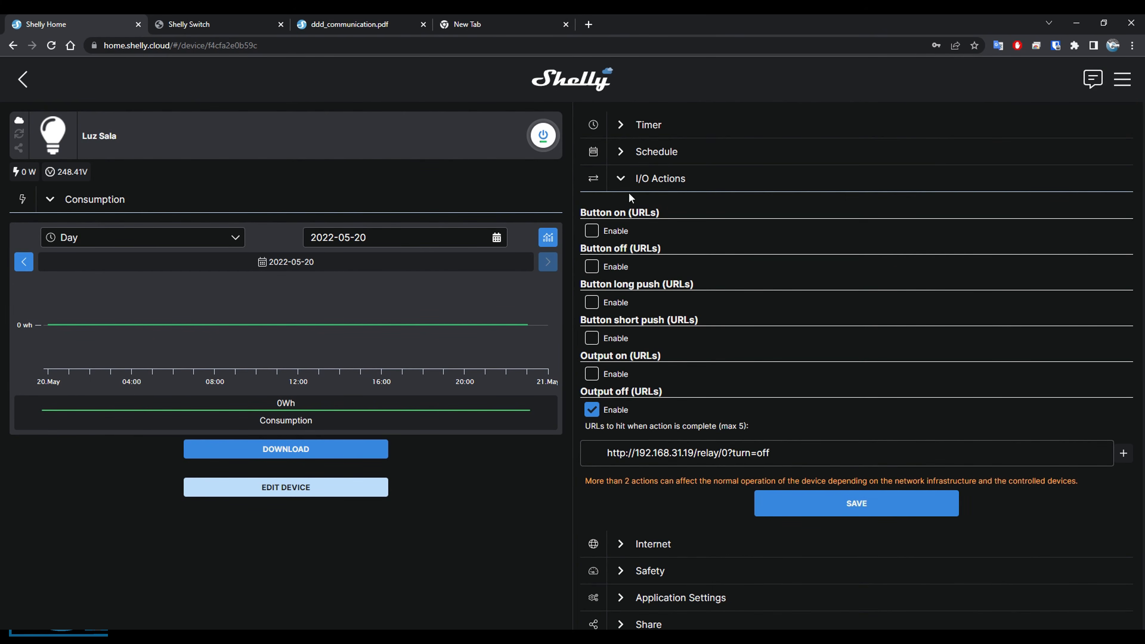
# Collapse Luz Sala's I/O Actions section, and go back through the Sala room to the dashboard's room list.
pyautogui.click(624, 181)
pyautogui.click(622, 181)
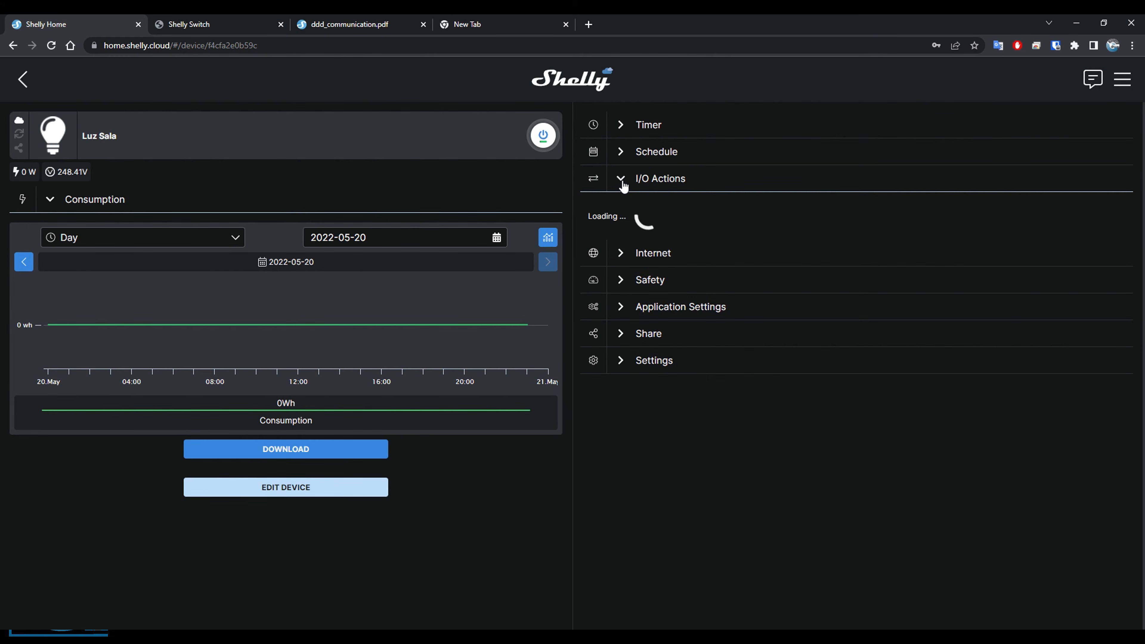
pyautogui.click(634, 181)
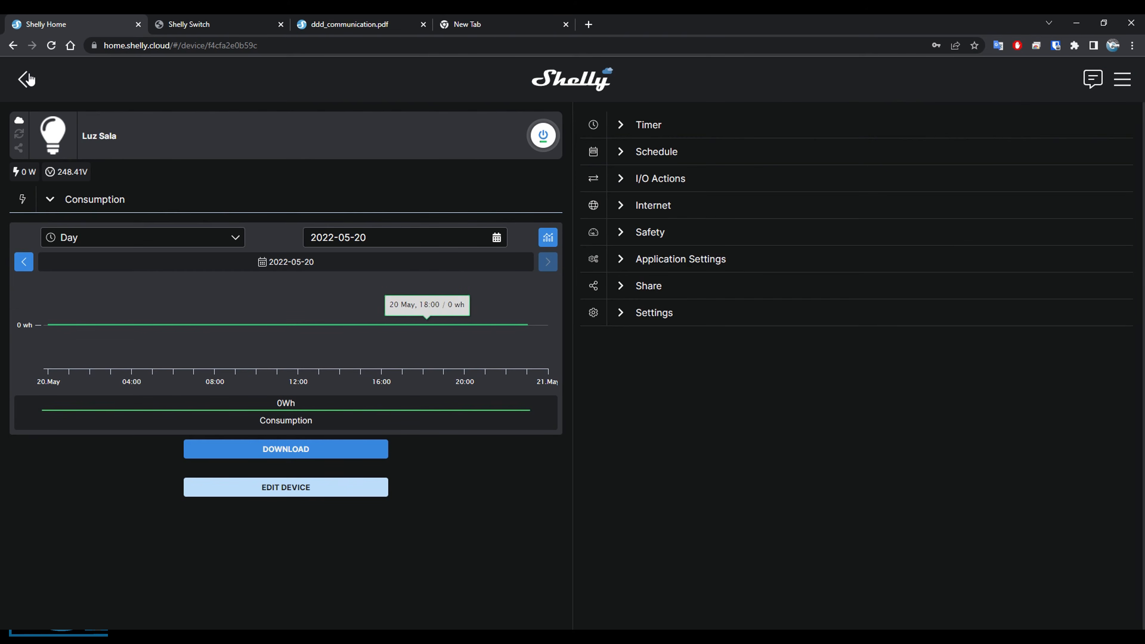
pyautogui.hotkey('alt', 'Left')
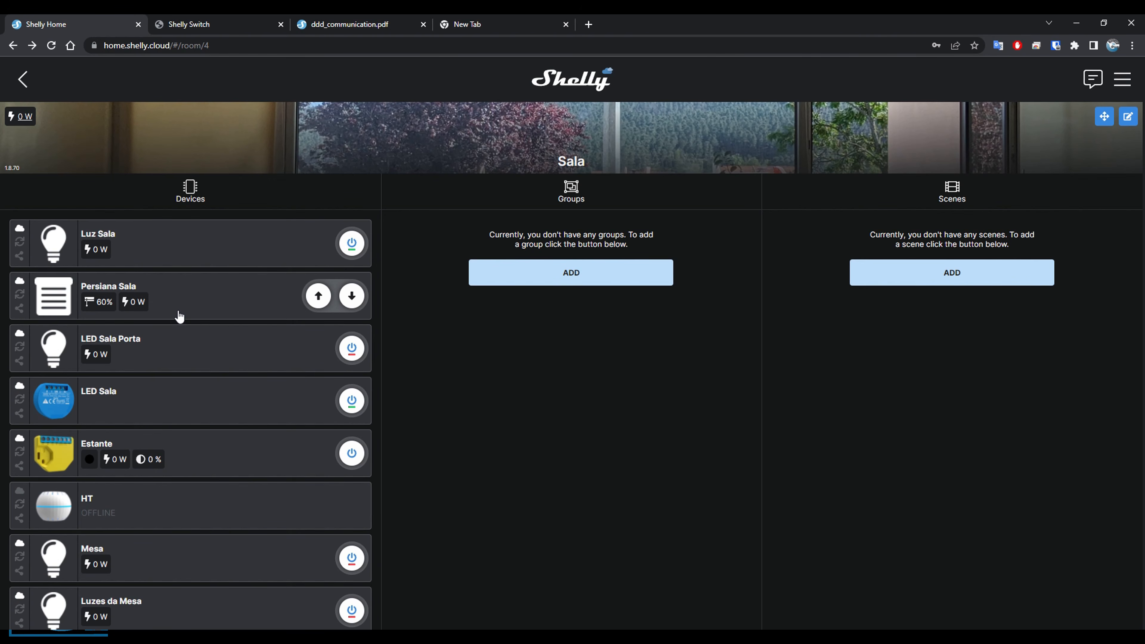
pyautogui.click(24, 79)
# Review the Despensa toggle web hook of the 3) i4 device in the Casa room, and return to the dashboard.
pyautogui.click(159, 258)
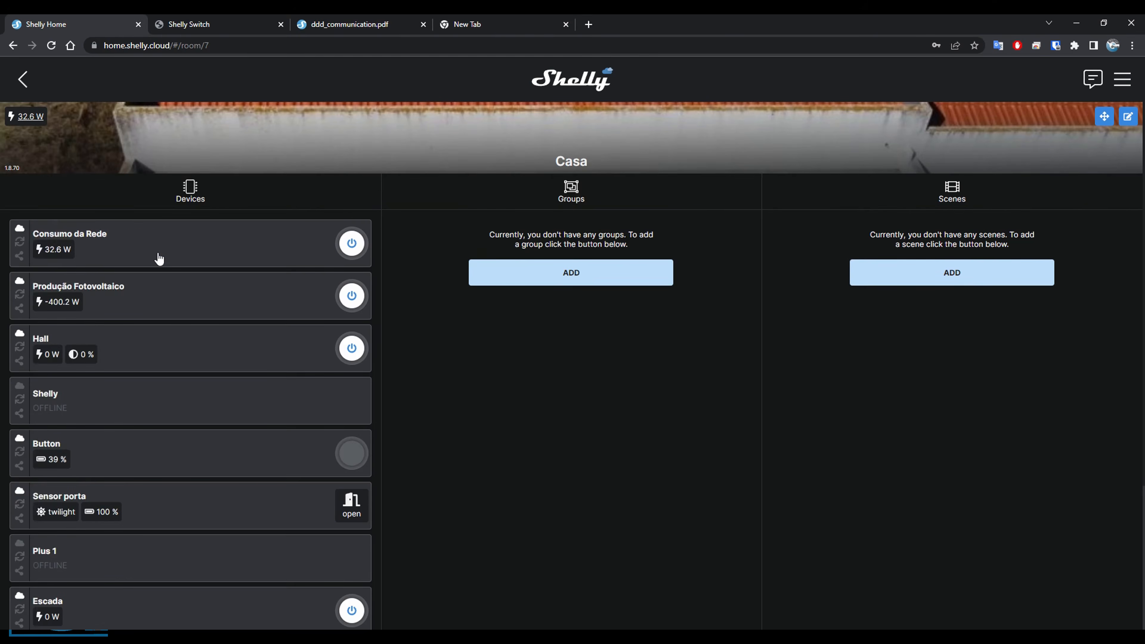
pyautogui.scroll(-5, 149, 360)
pyautogui.click(96, 545)
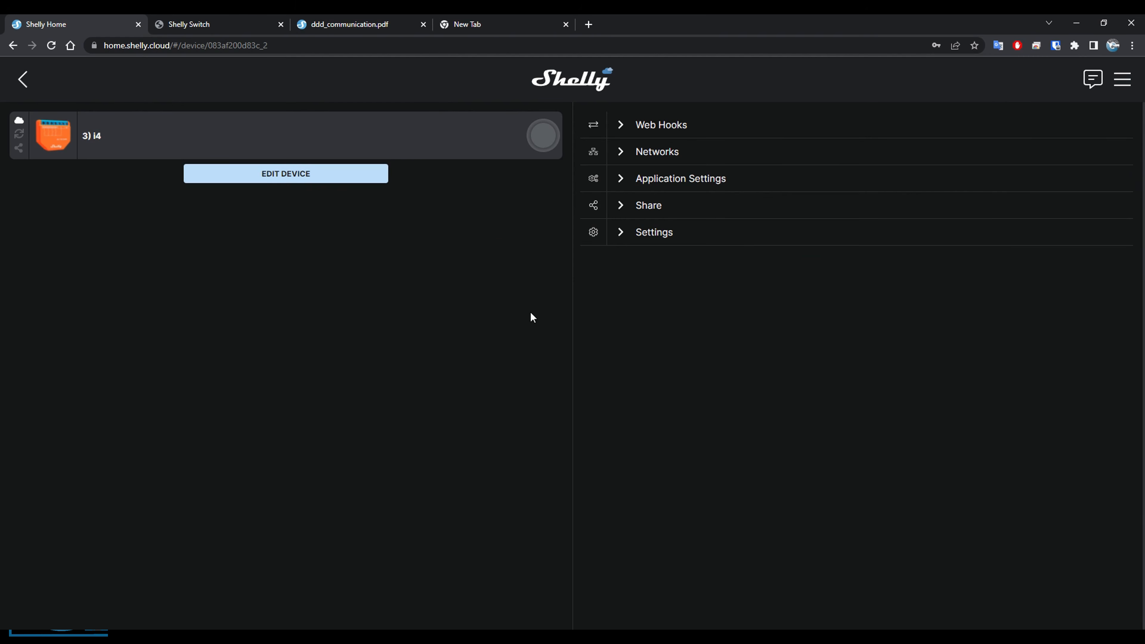
pyautogui.click(625, 132)
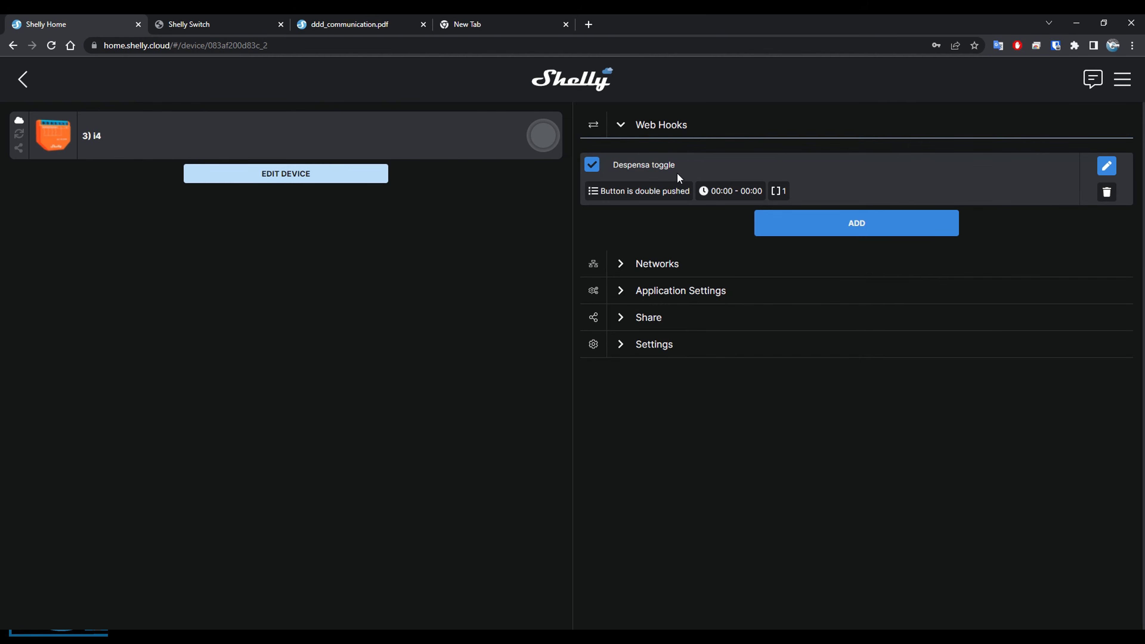
pyautogui.click(1106, 165)
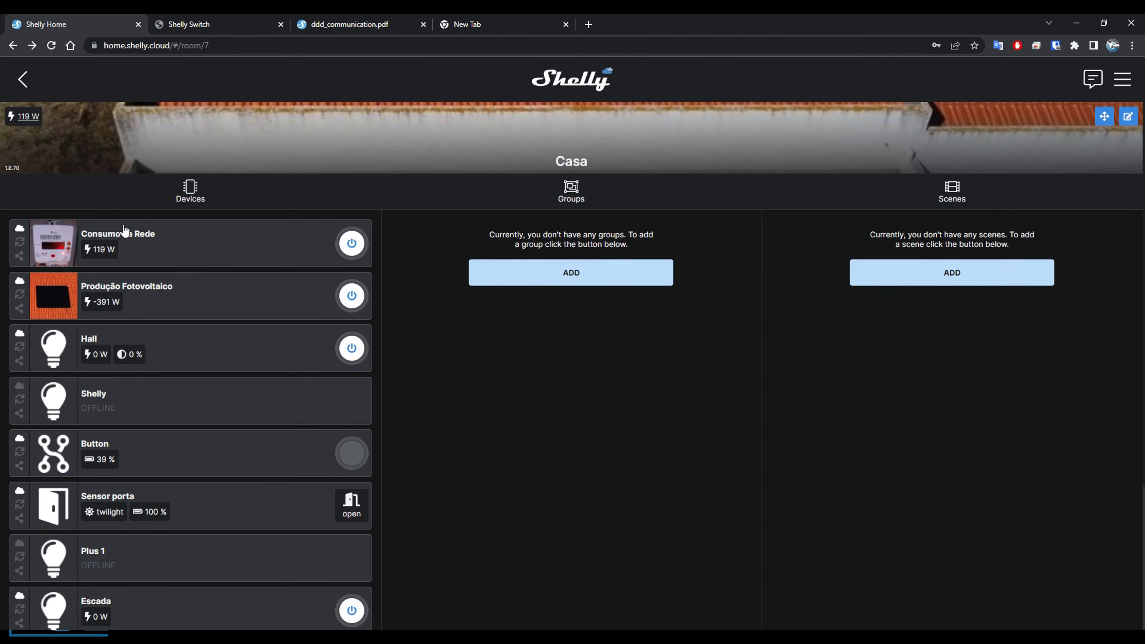
pyautogui.click(24, 81)
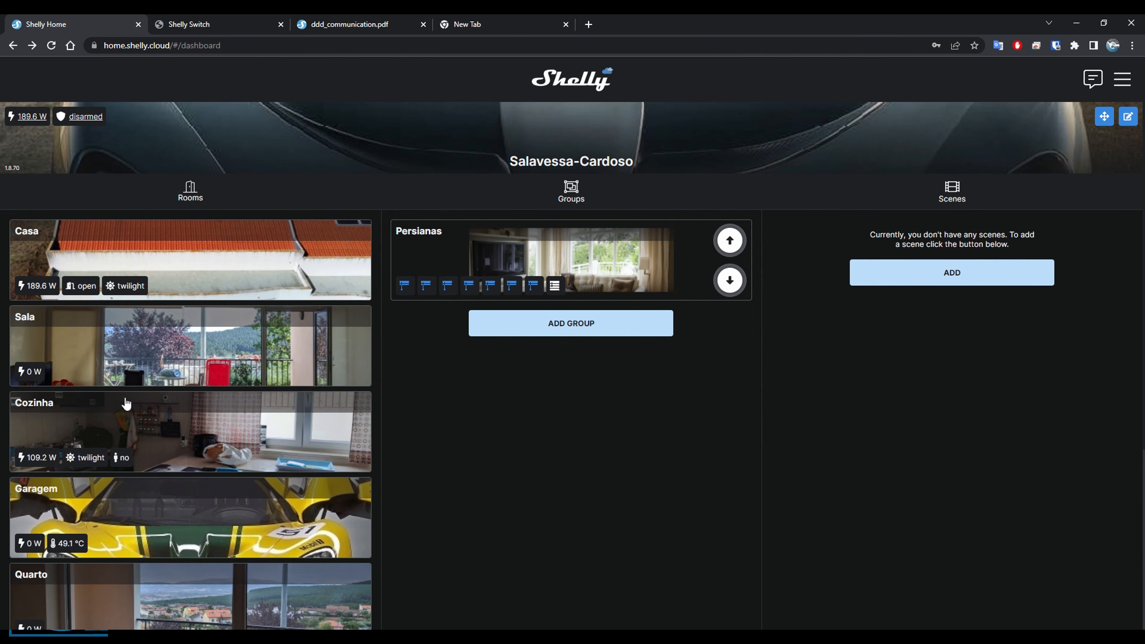
# Check the Wi-Fi 1 network settings and static IP address of Luz Sala in the Sala room, and return to the dashboard.
pyautogui.click(128, 344)
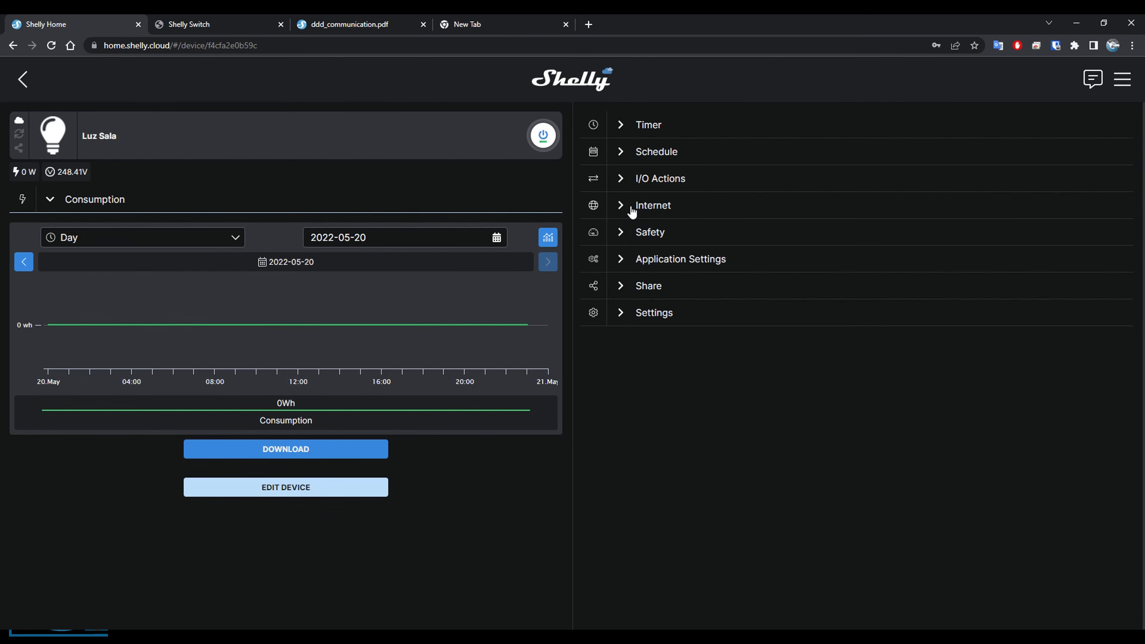
pyautogui.click(633, 213)
pyautogui.click(633, 212)
pyautogui.click(633, 212)
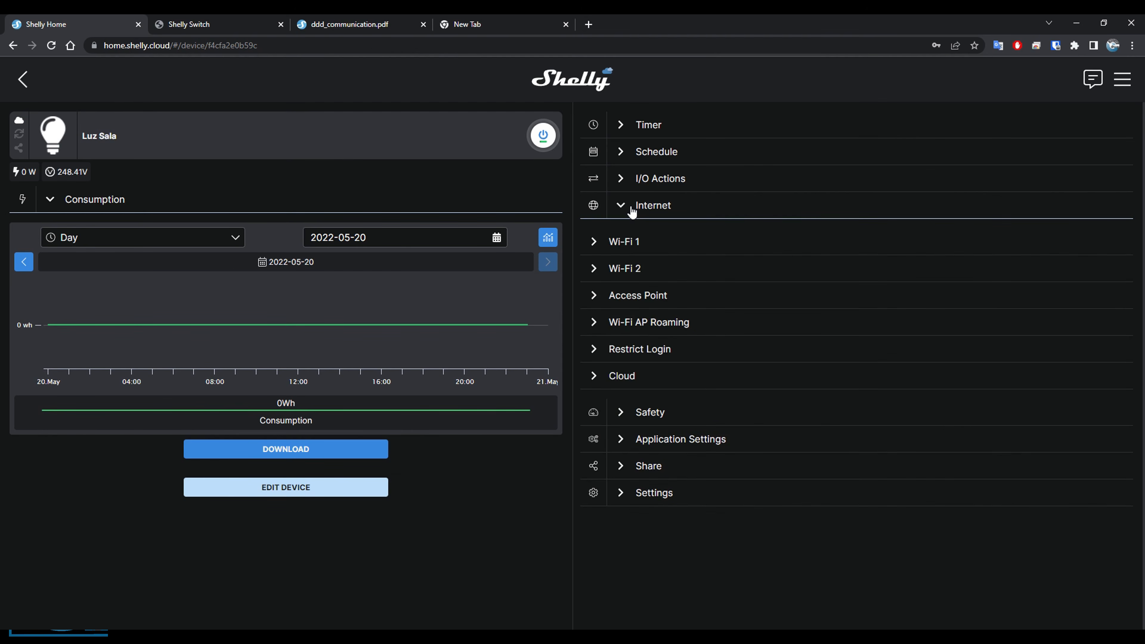
pyautogui.click(622, 246)
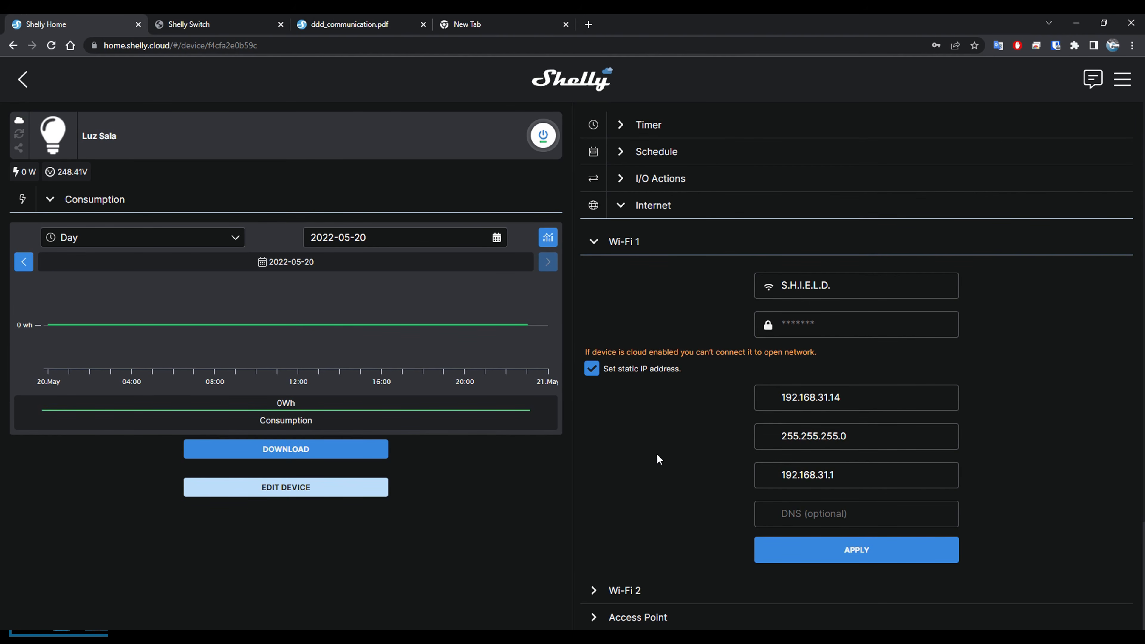
pyautogui.click(22, 83)
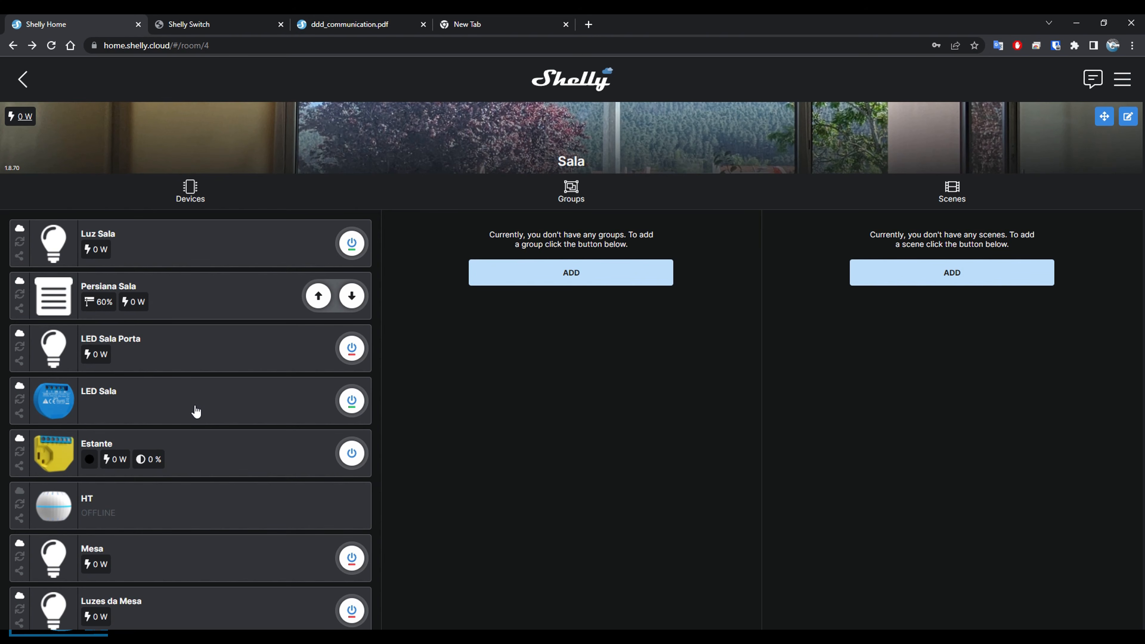
pyautogui.click(23, 80)
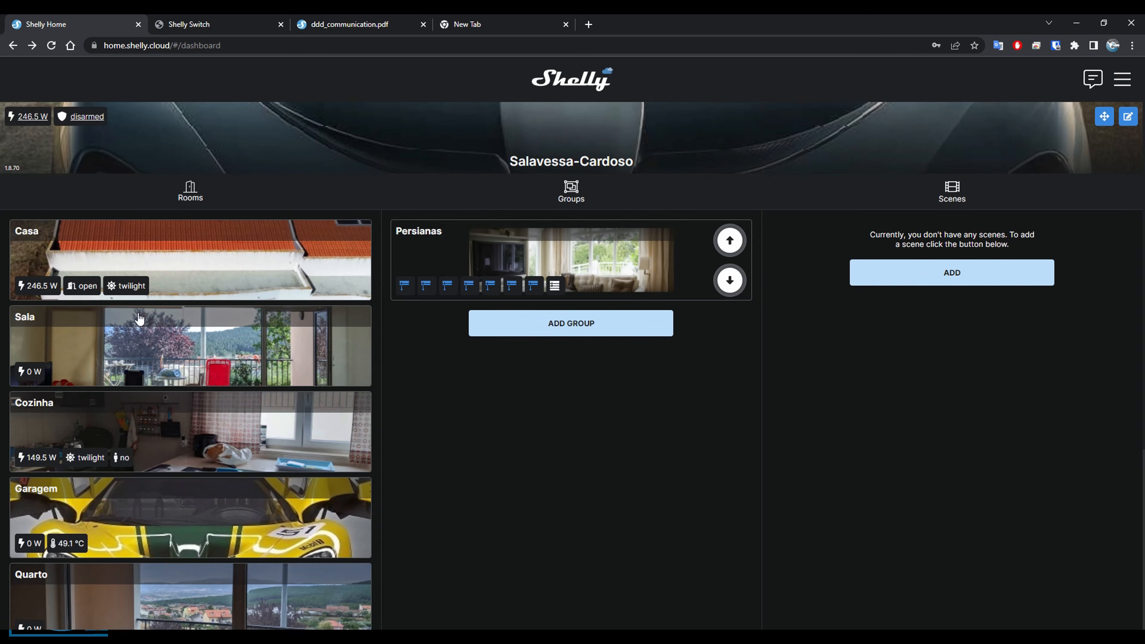